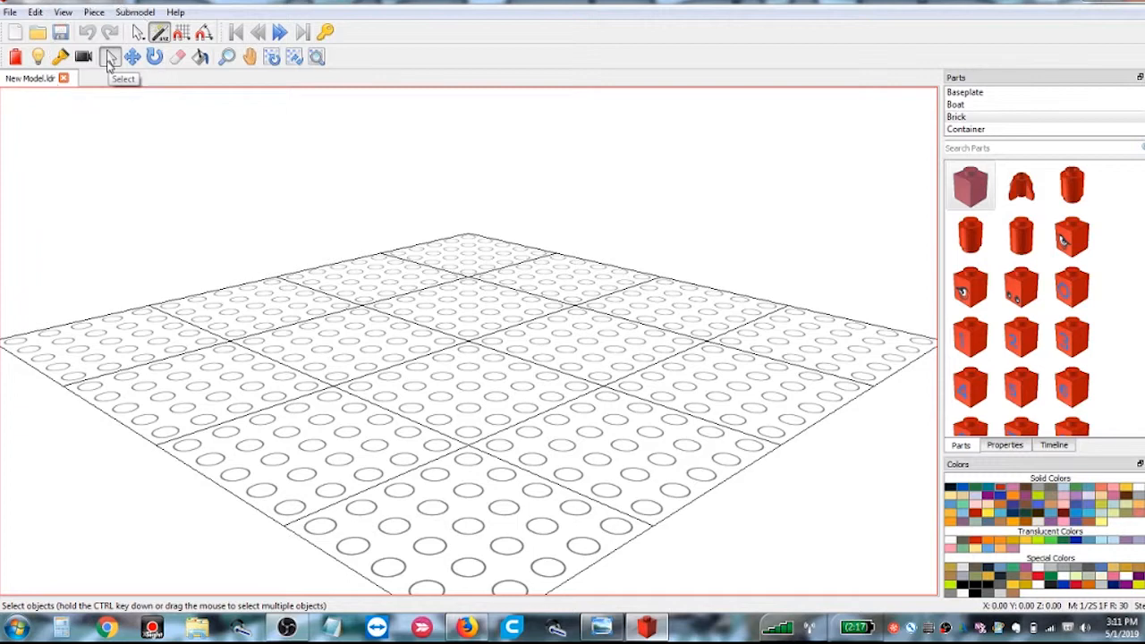
click(130, 66)
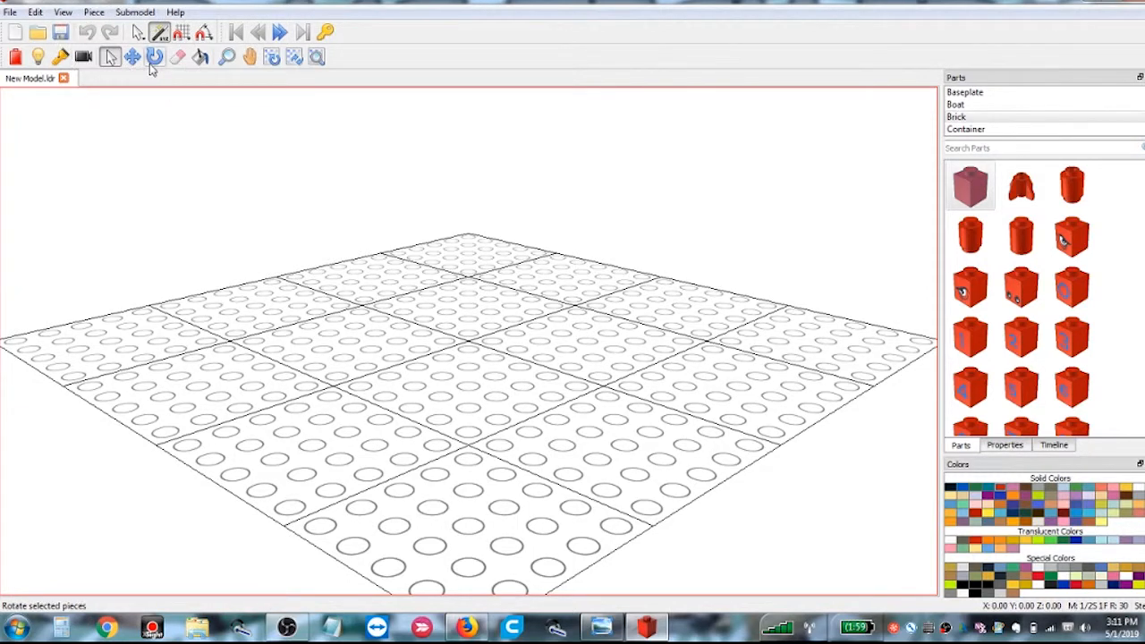
click(152, 62)
click(181, 68)
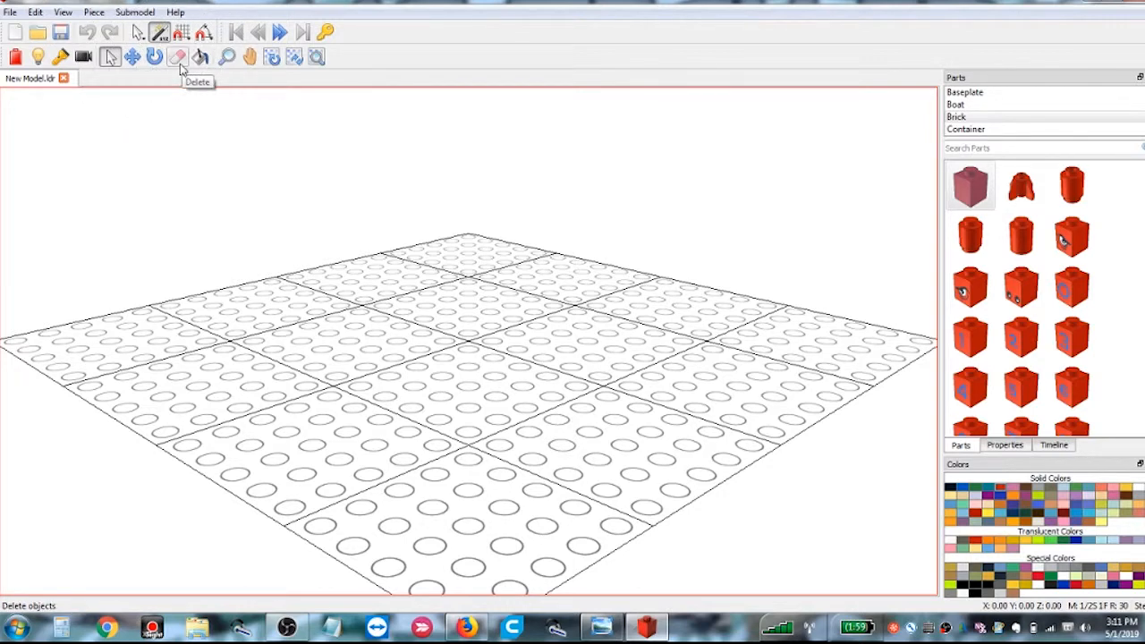
click(242, 69)
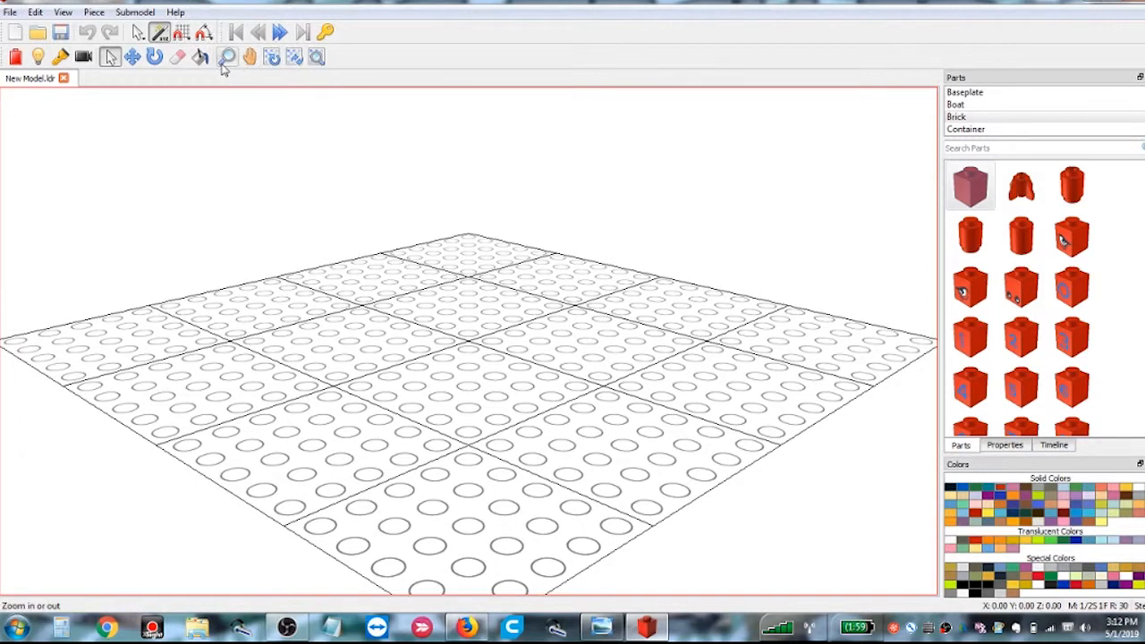
click(226, 63)
Step: Open the existing model Flash.ldr from the Desktop
click(9, 12)
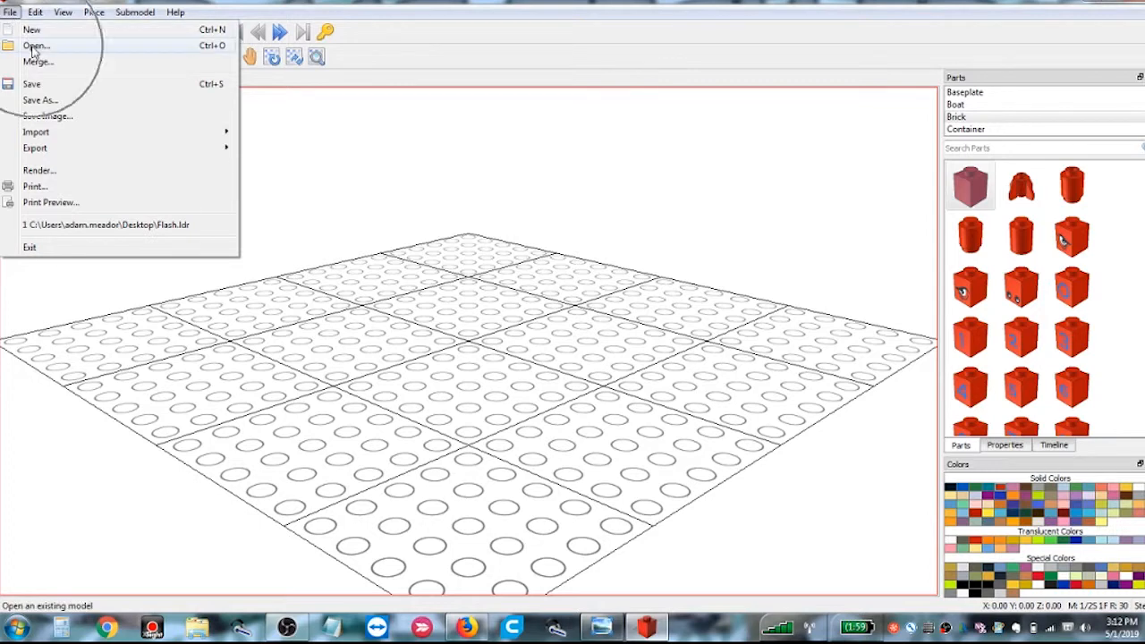
click(32, 47)
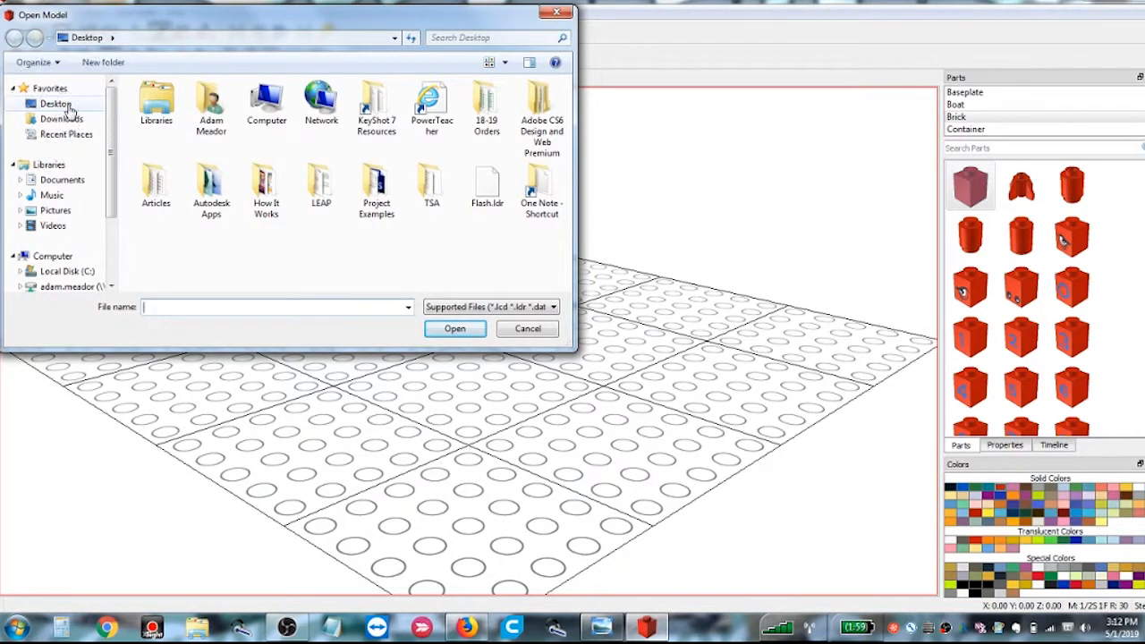
click(474, 193)
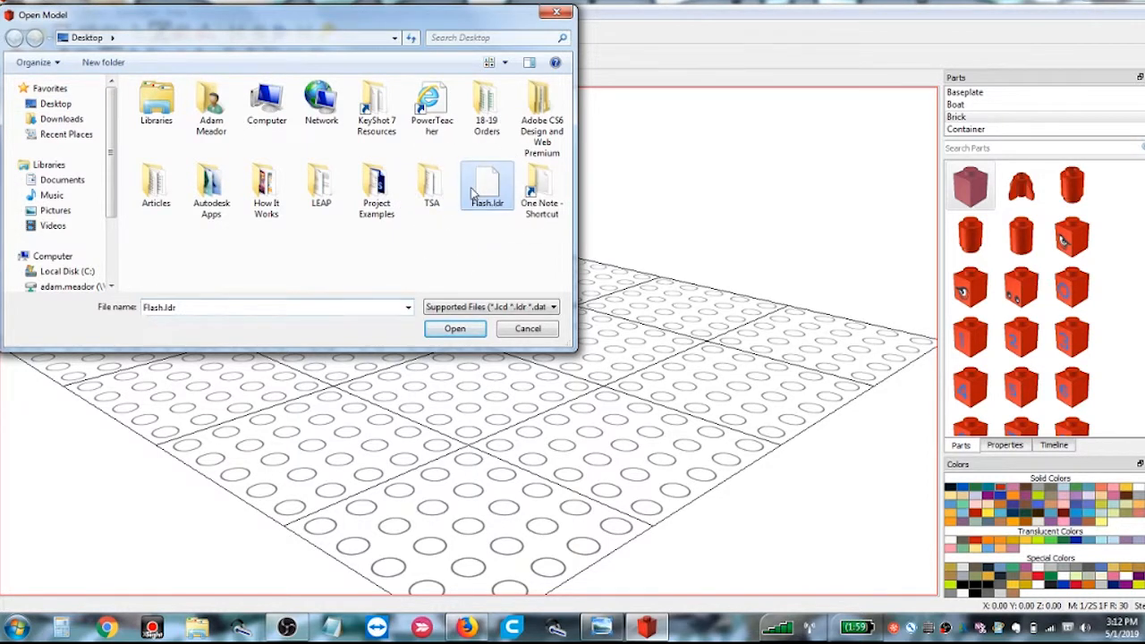
click(452, 328)
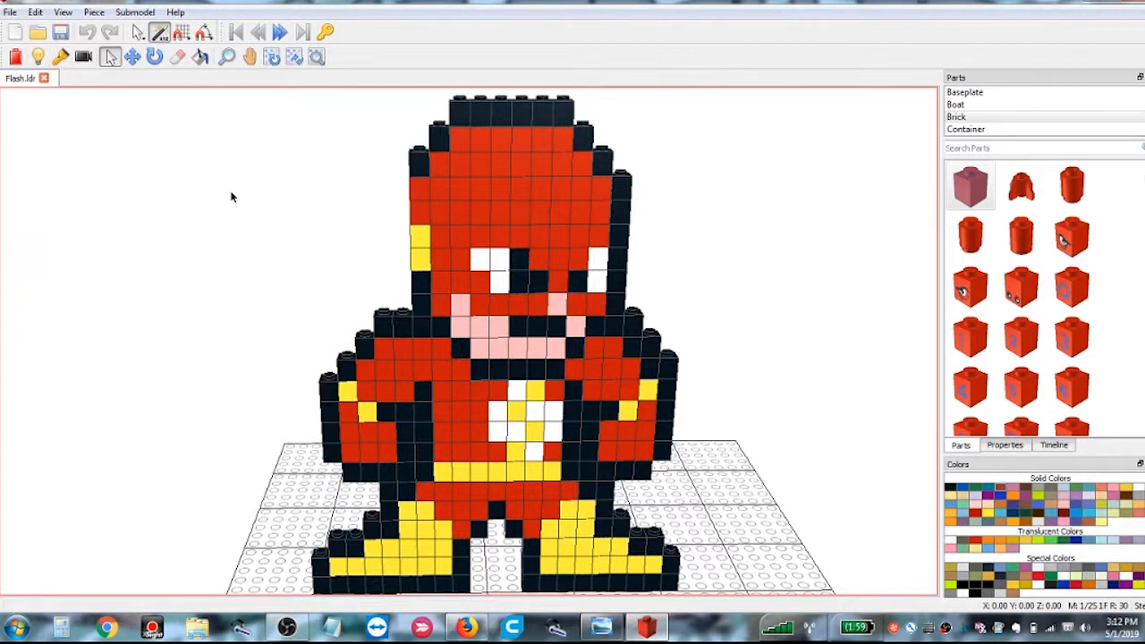
Step: Compare the whole Flash model with the reference picture open in Windows Photo Viewer, then return to the model
scroll(294, 243, down, 1)
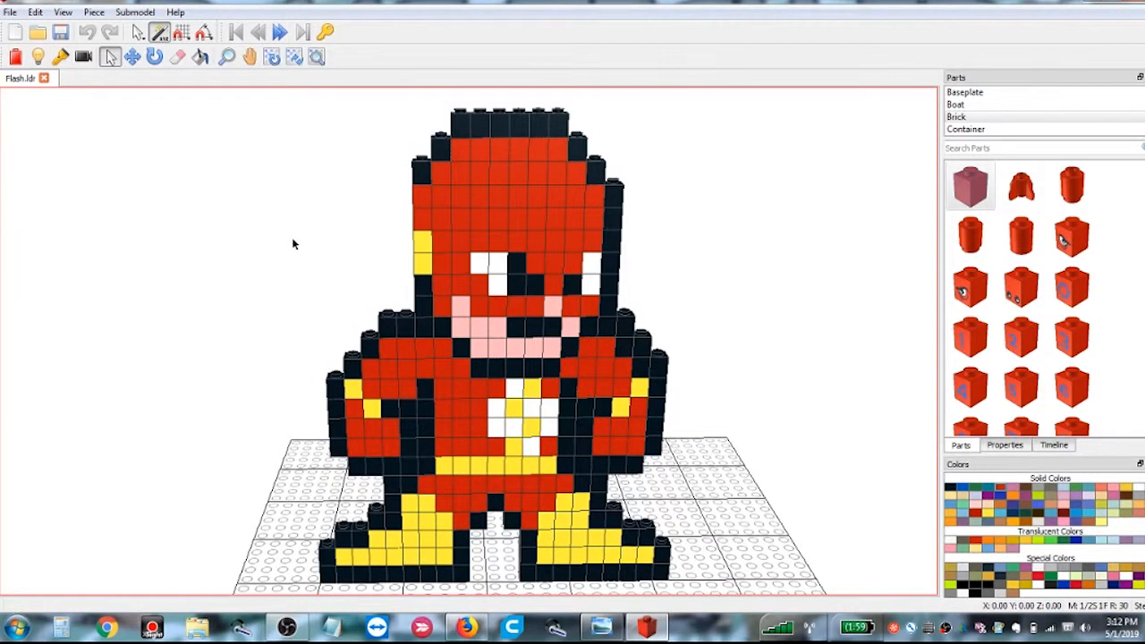
scroll(294, 243, down, 3)
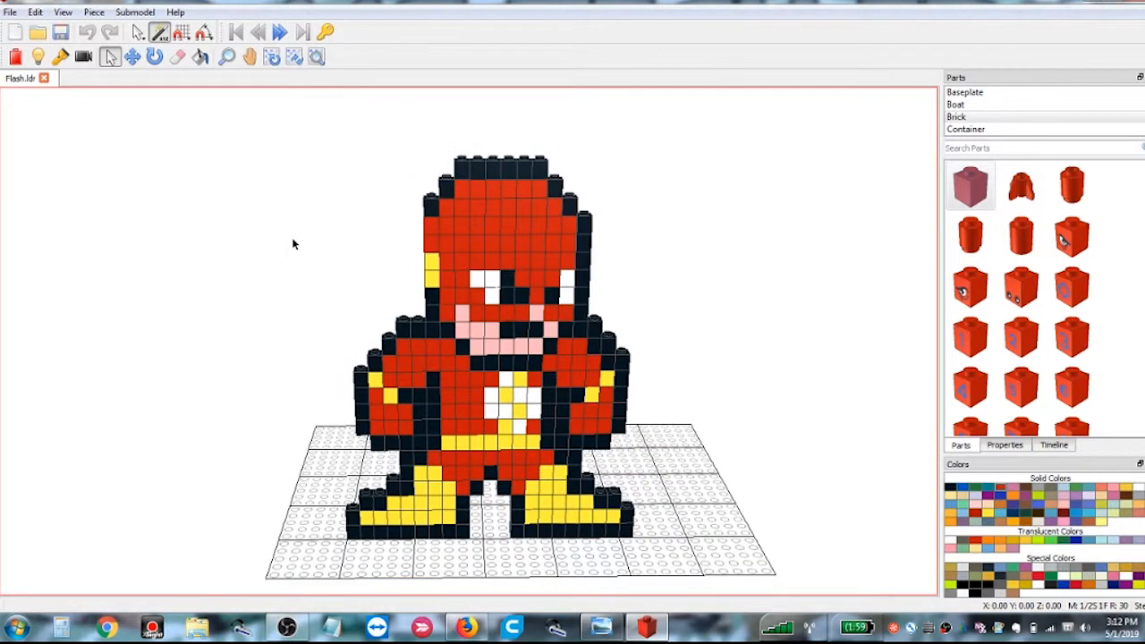
scroll(293, 243, up, 1)
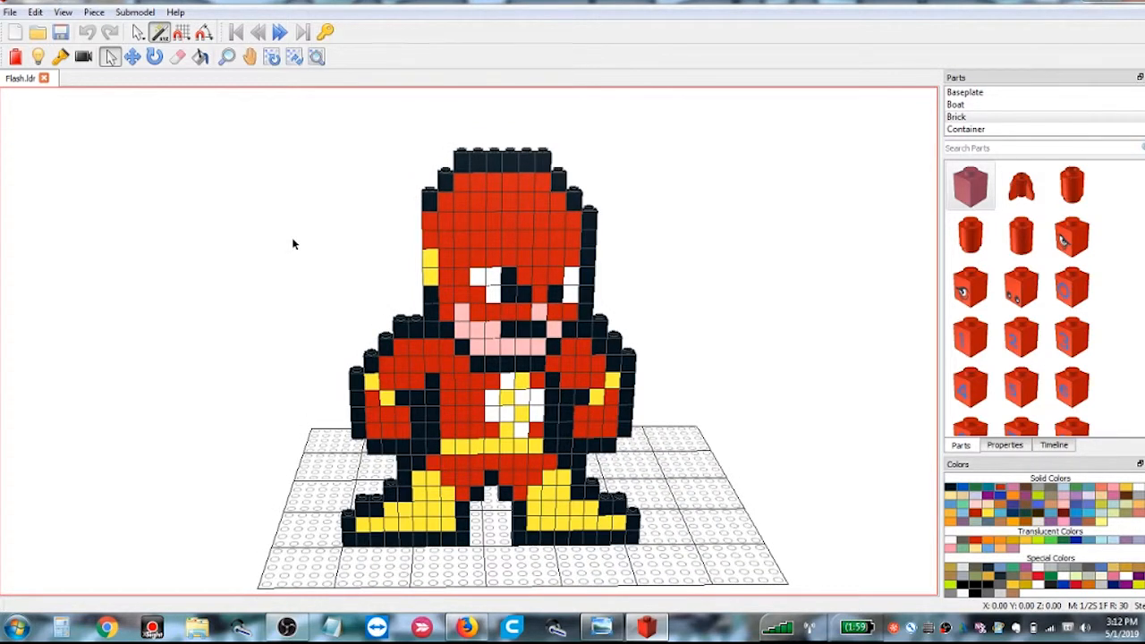
key(super+Tab)
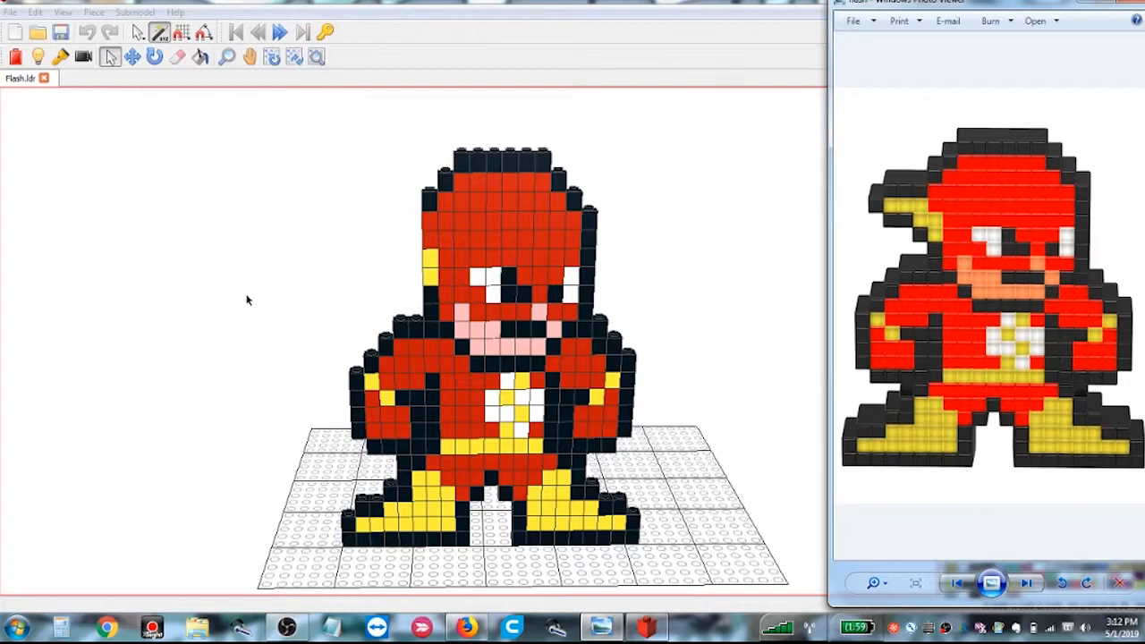
key(super+Tab)
key(super+Tab)
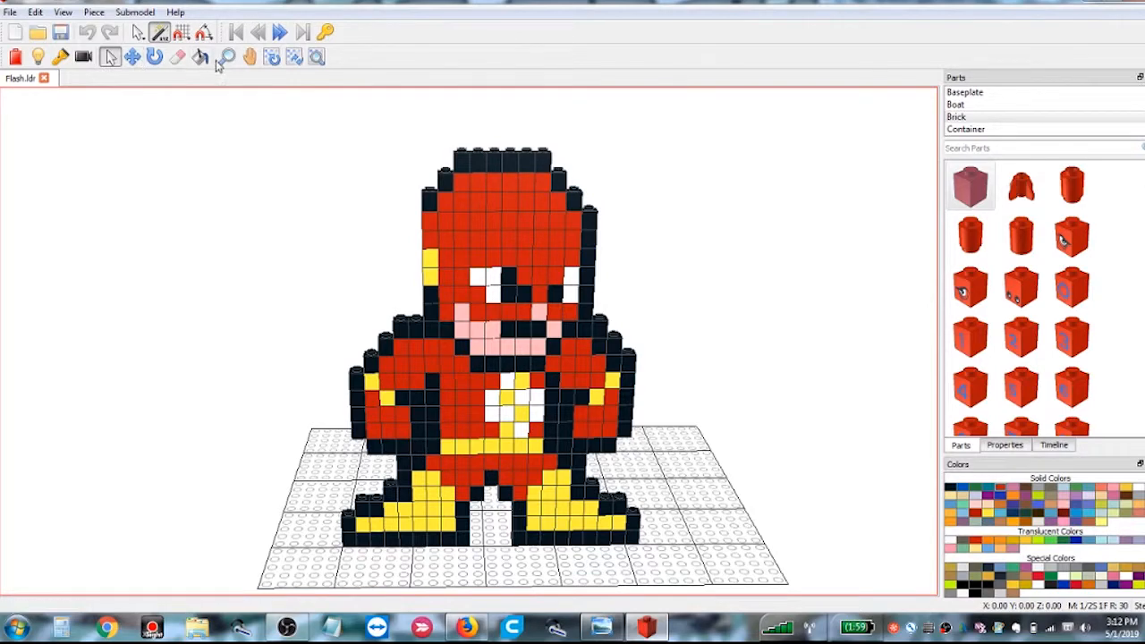
Step: Examine the Flash figure's face and chest up close, as well as the whole figure on its base grid
click(254, 63)
drag(506, 372, 537, 371)
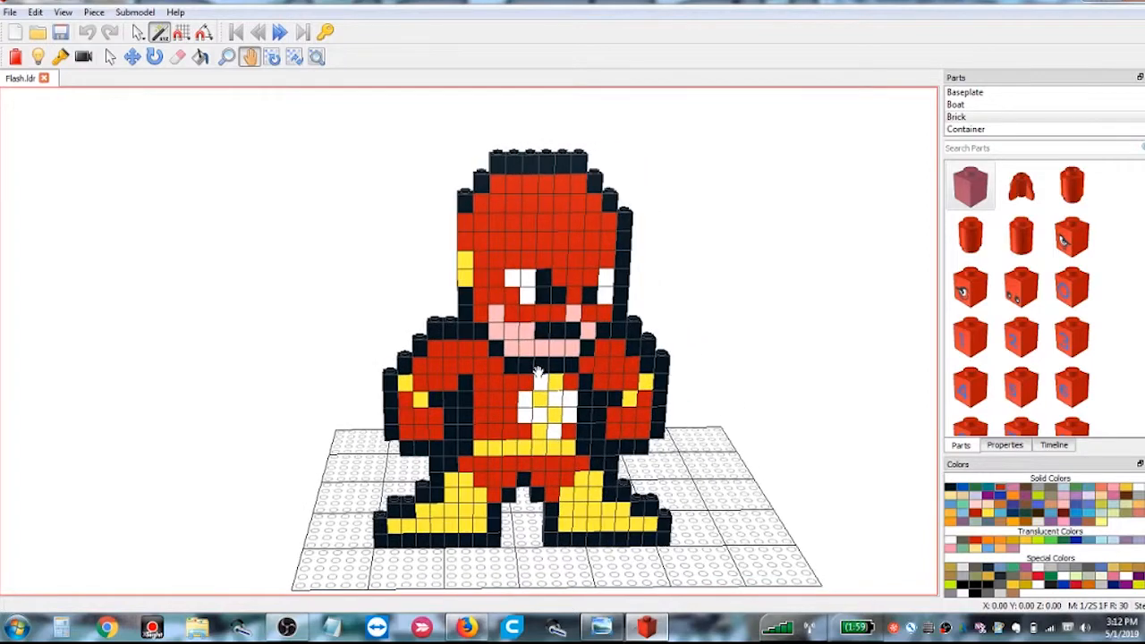
click(230, 61)
scroll(473, 413, up, 2)
scroll(474, 413, down, 5)
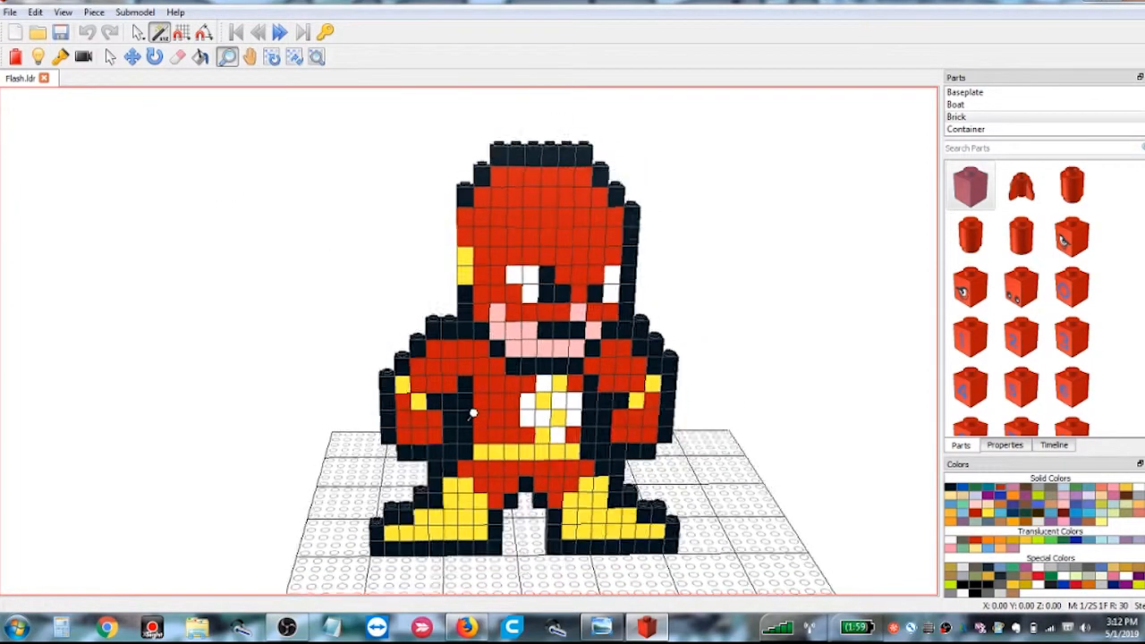
scroll(433, 305, down, 2)
scroll(433, 305, up, 5)
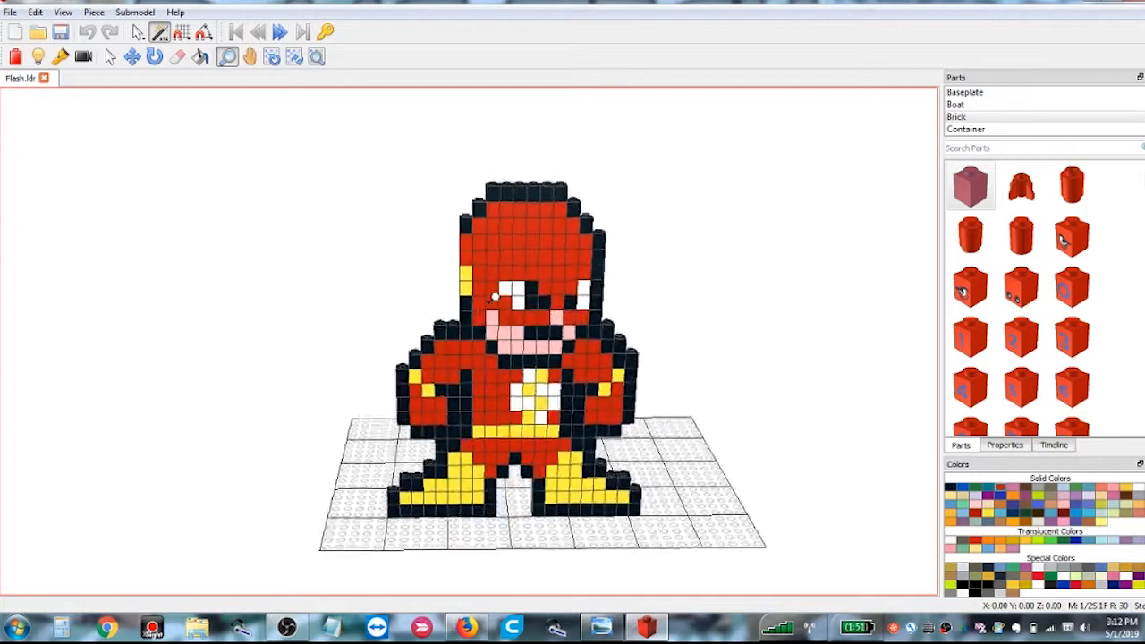
scroll(455, 284, up, 2)
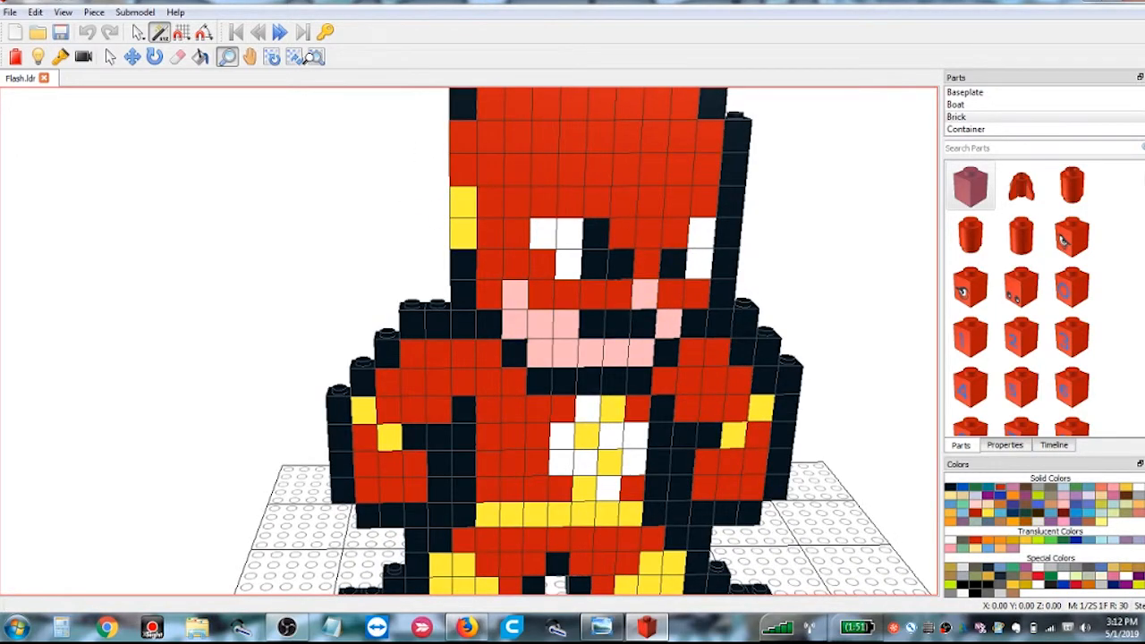
click(314, 56)
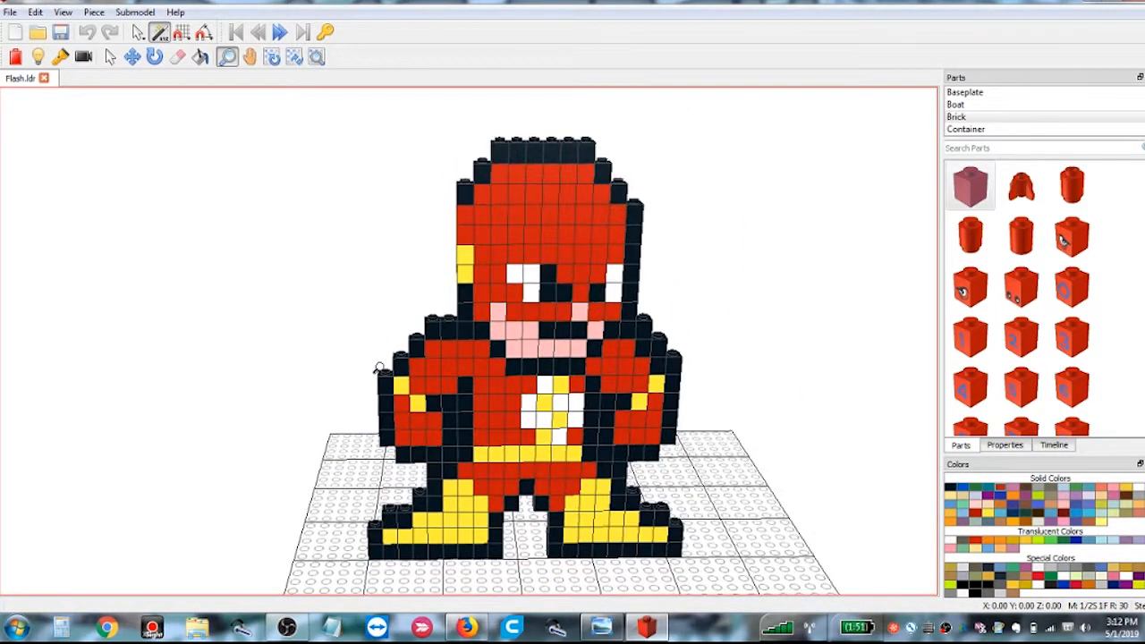
Step: Delete the single black brick on the upper-left stepped outline of the figure's head, just below the top row
click(177, 59)
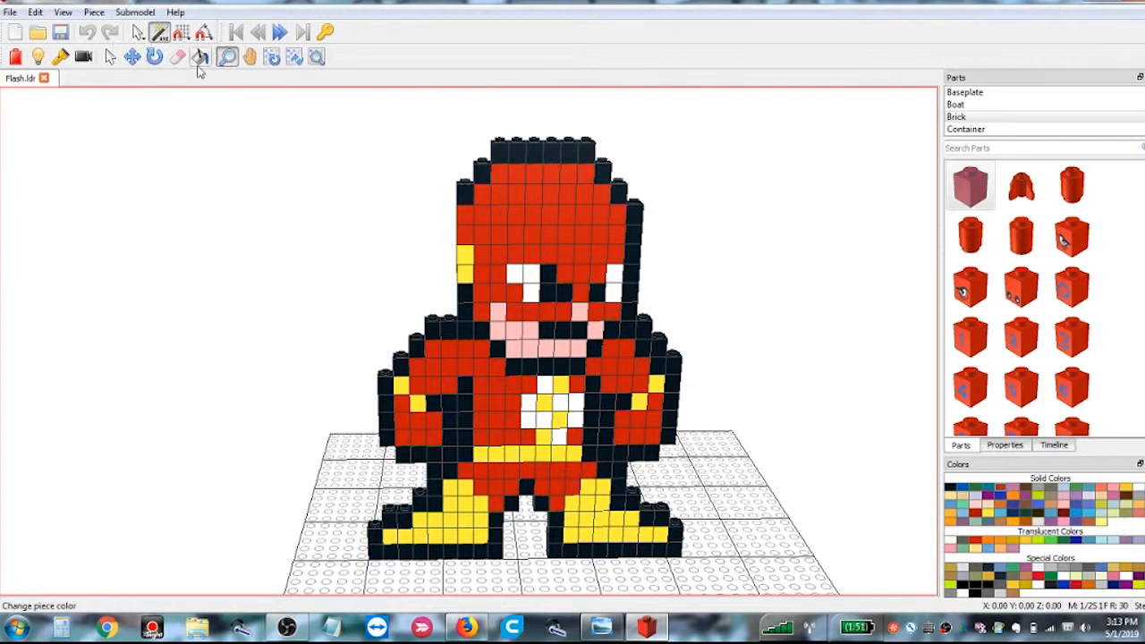
click(179, 59)
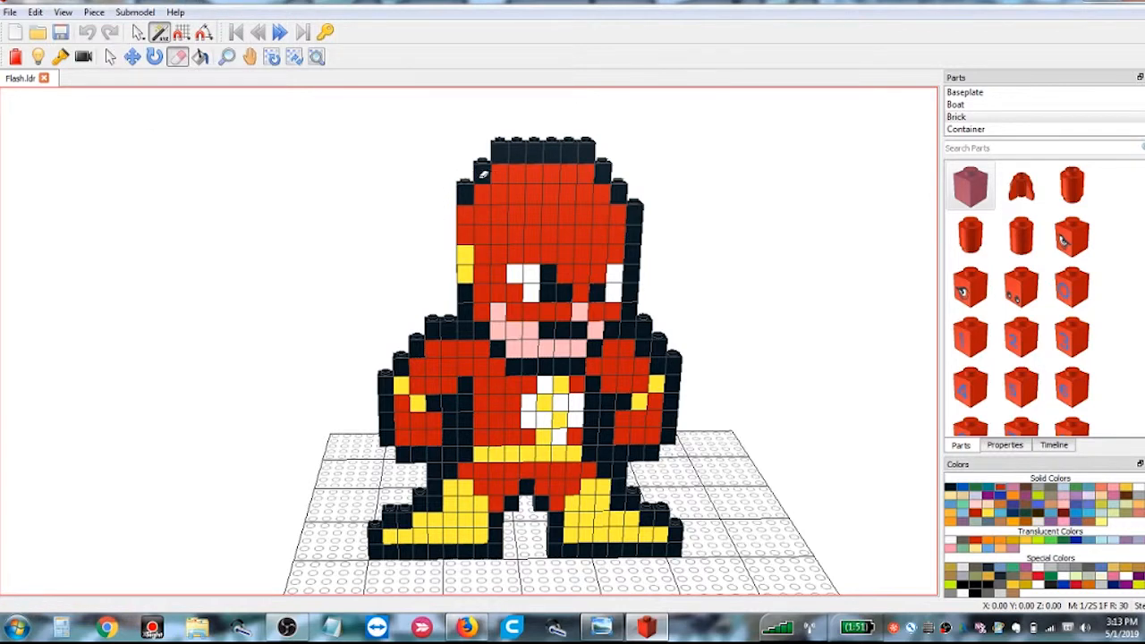
click(482, 173)
Step: Place a black Brick 1 x 1 in the gap on the upper-left outline of the head and deselect it
click(964, 191)
click(964, 192)
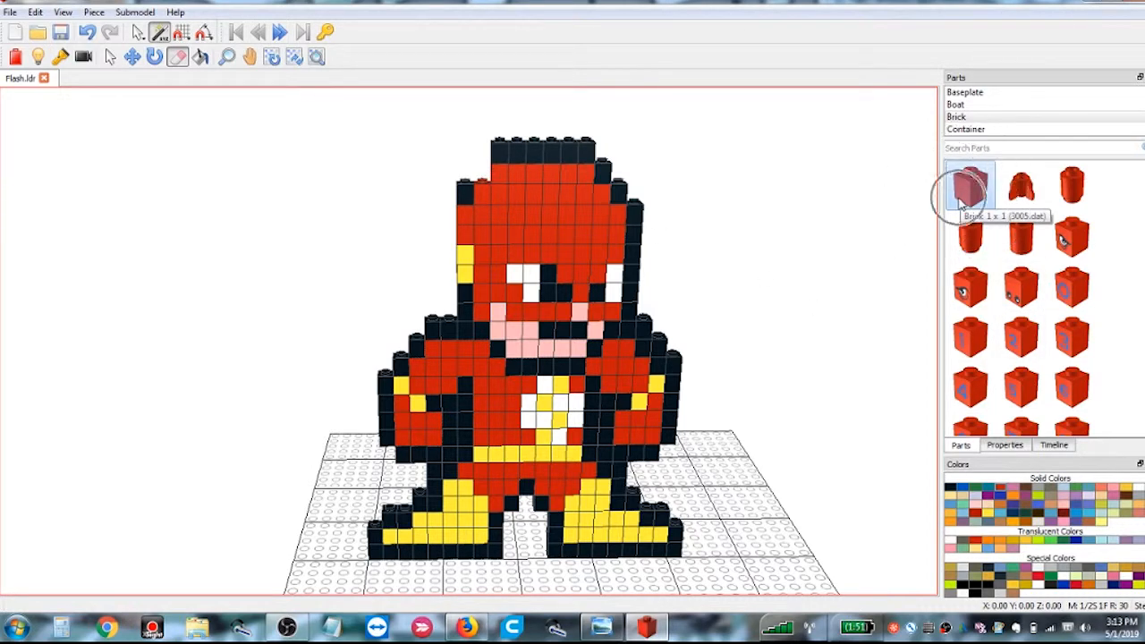
click(962, 193)
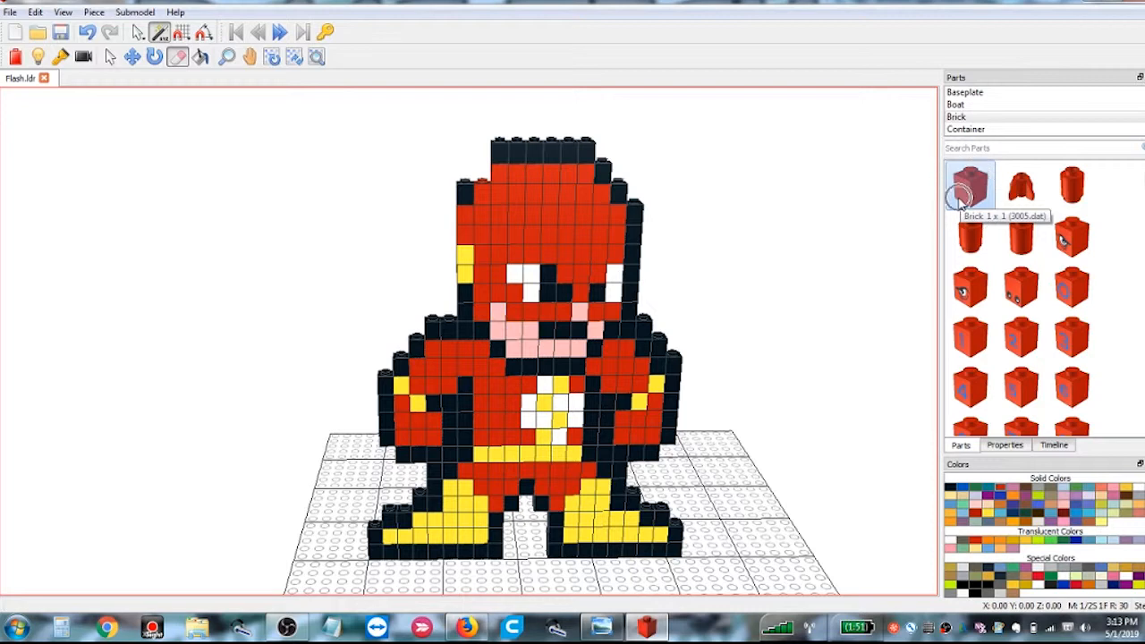
click(951, 491)
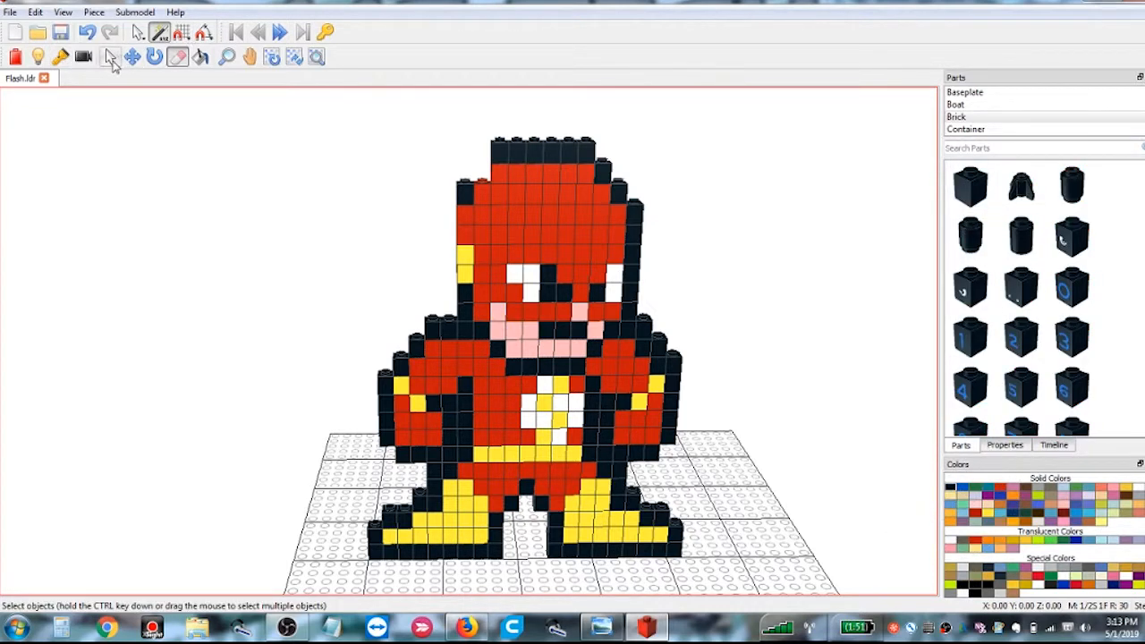
click(111, 58)
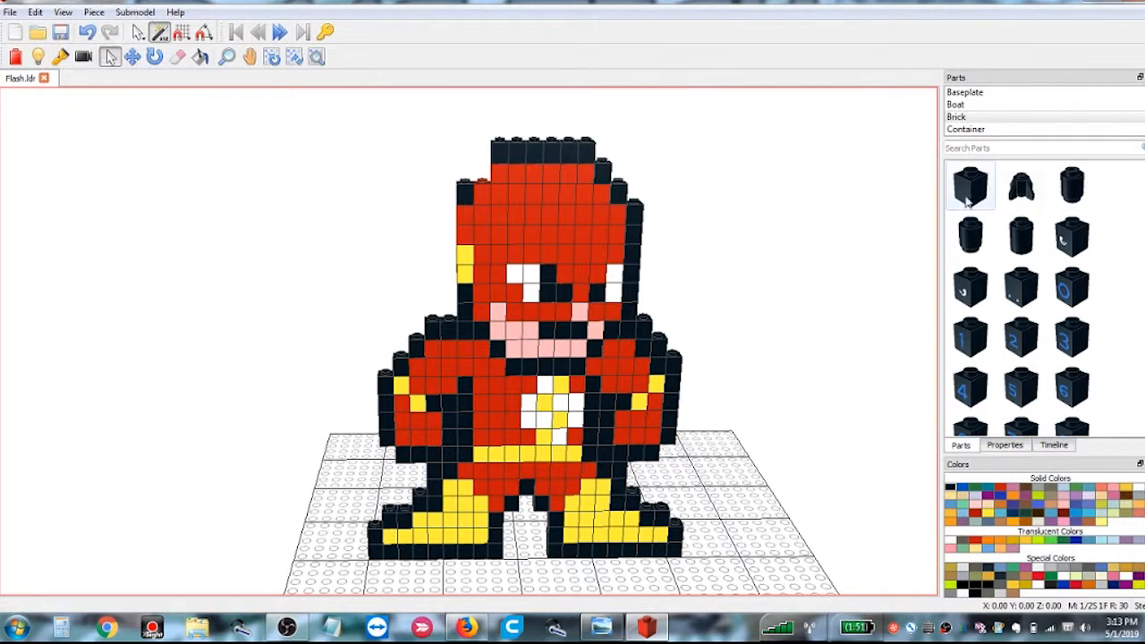
drag(967, 204, 491, 211)
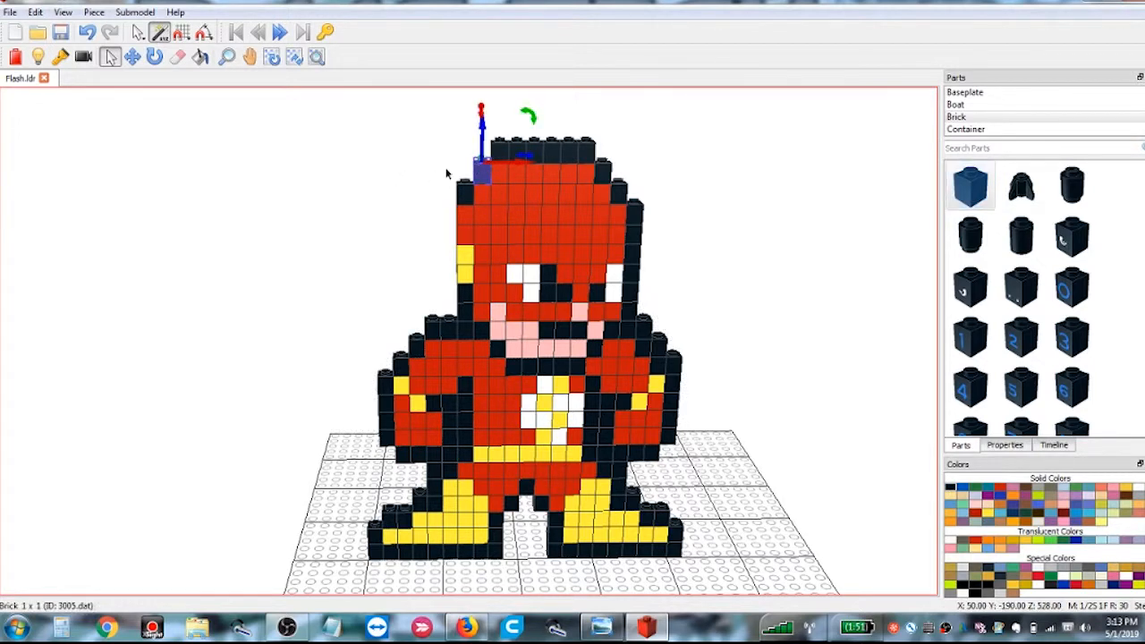
click(134, 67)
mouse_move(468, 397)
mouse_down()
mouse_move(390, 389)
mouse_move(493, 348)
mouse_move(474, 356)
mouse_move(465, 390)
mouse_up()
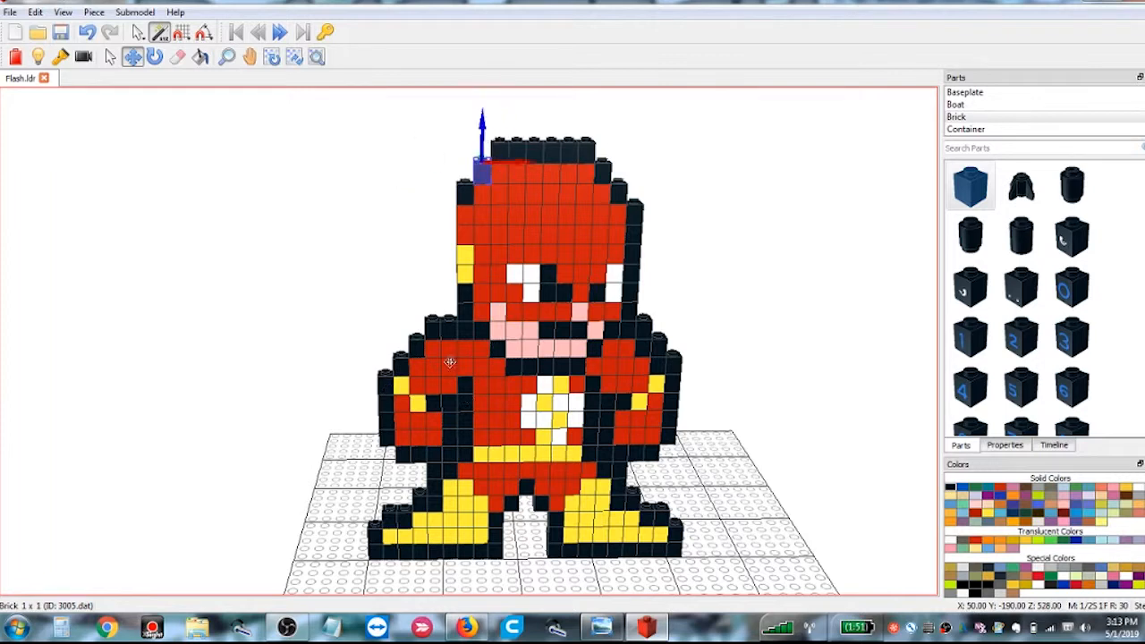
click(111, 57)
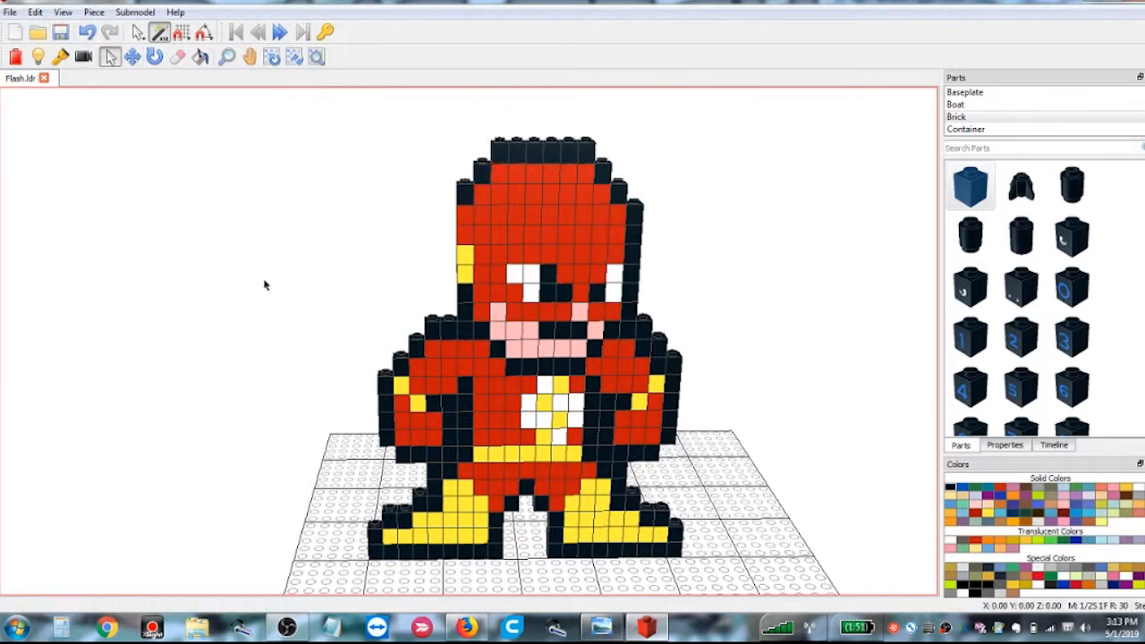
Step: Inspect the Flash model from the front, edge-on and at an angle, including a close look at the face and shoulder
click(133, 57)
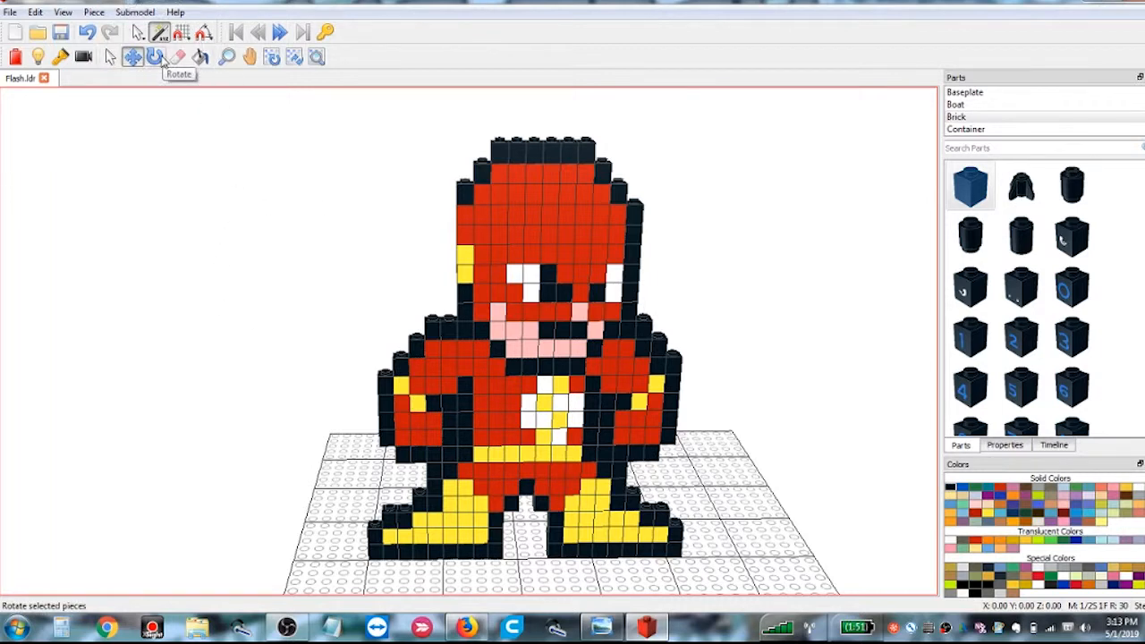
click(159, 57)
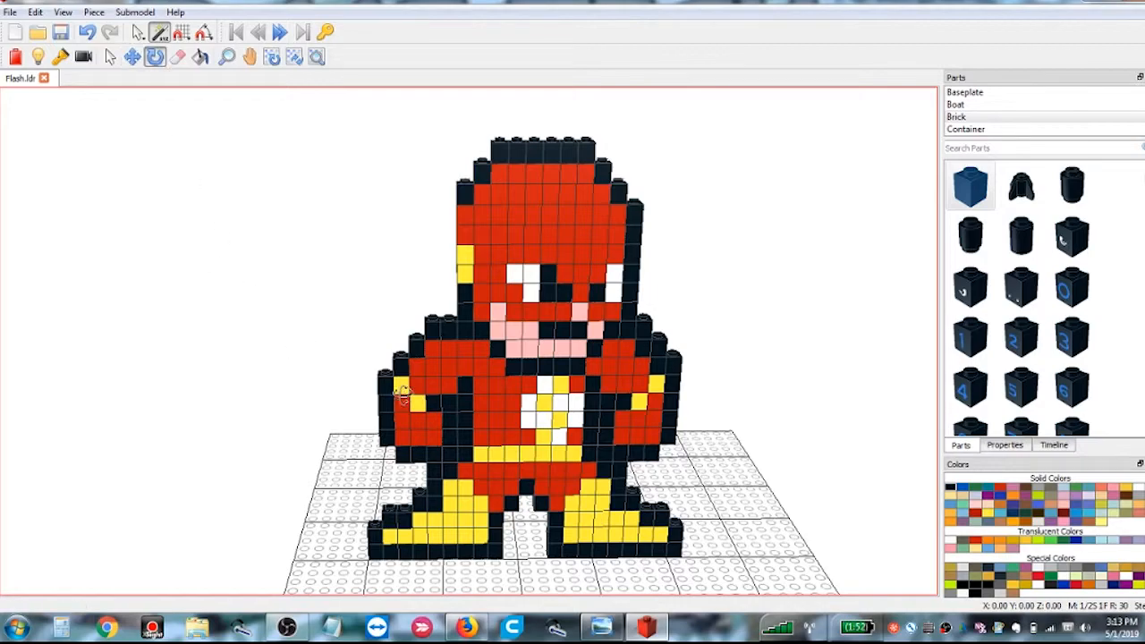
mouse_move(404, 395)
right_down()
mouse_move(508, 416)
mouse_move(593, 454)
mouse_move(713, 391)
mouse_move(764, 386)
mouse_move(542, 459)
mouse_move(420, 409)
mouse_move(399, 380)
right_up()
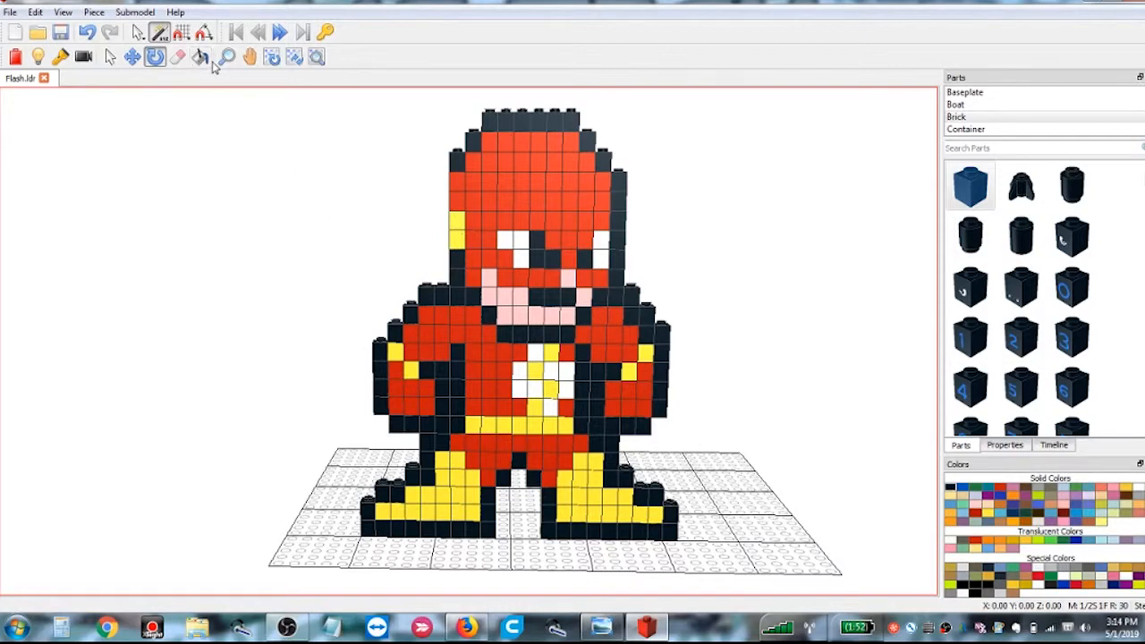
click(249, 57)
drag(489, 359, 347, 394)
scroll(335, 383, down, 2)
scroll(336, 383, up, 3)
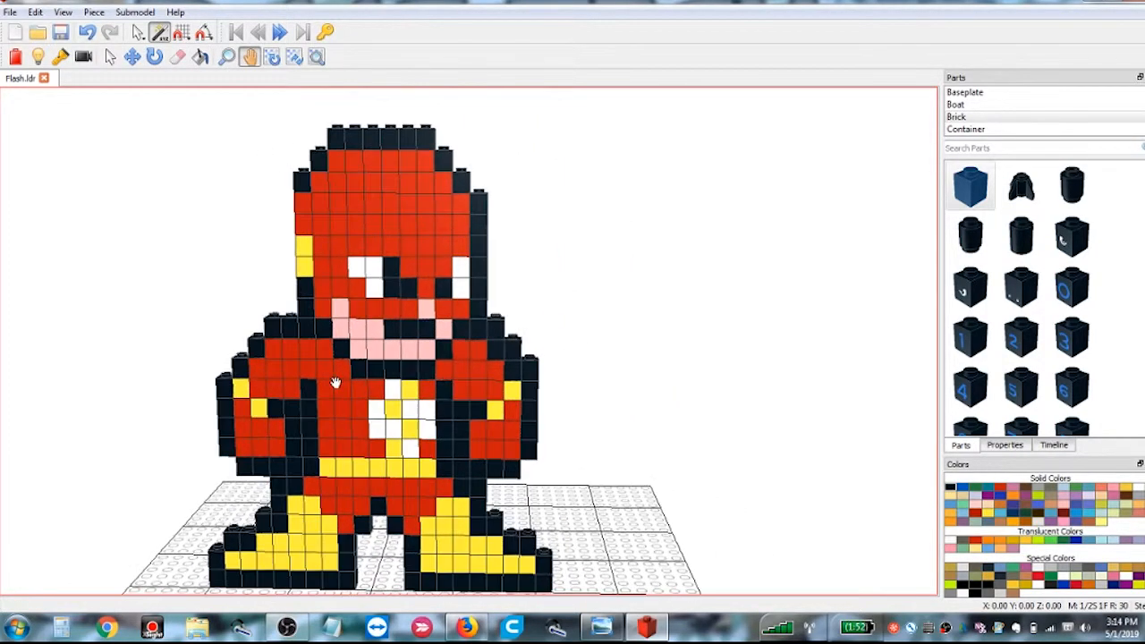
scroll(335, 382, up, 6)
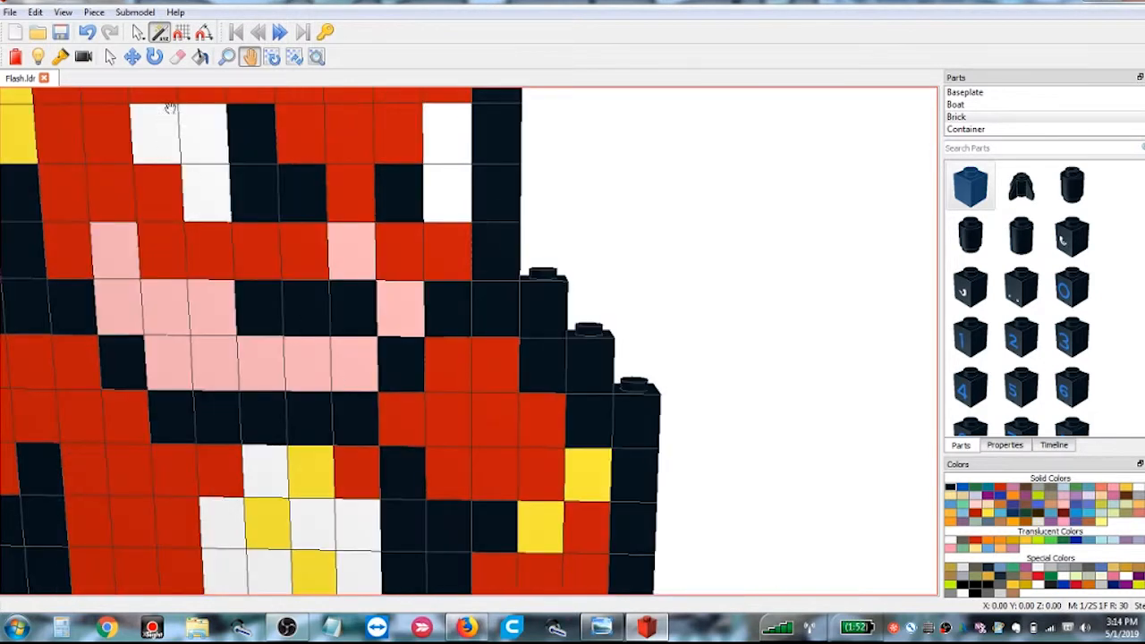
click(273, 57)
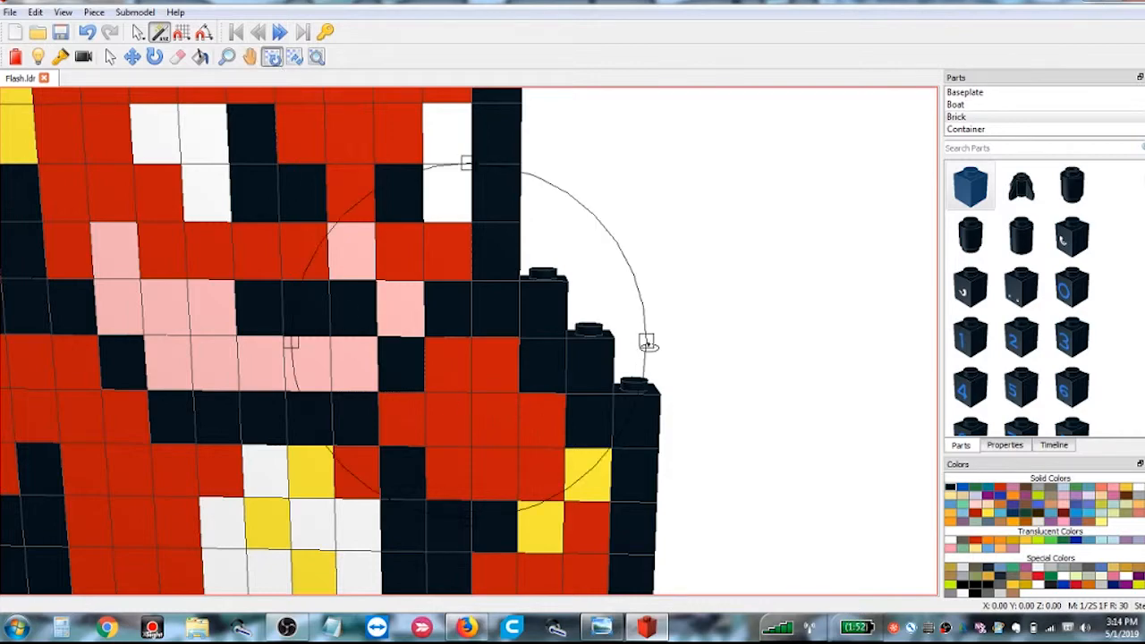
drag(650, 348, 761, 292)
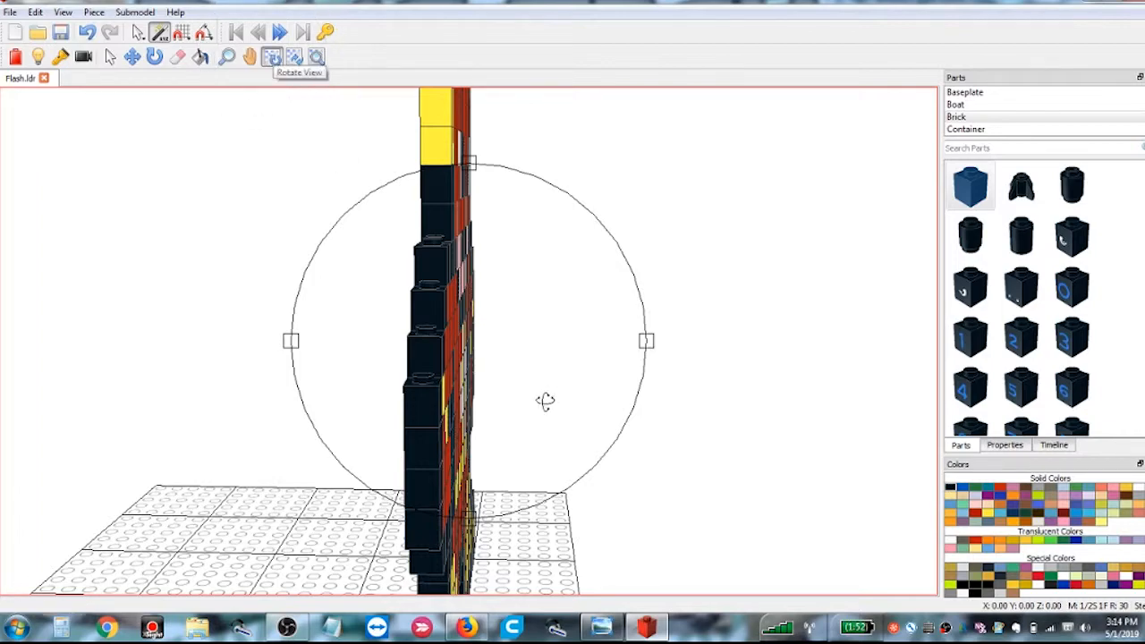
drag(644, 347, 549, 366)
scroll(546, 369, down, 8)
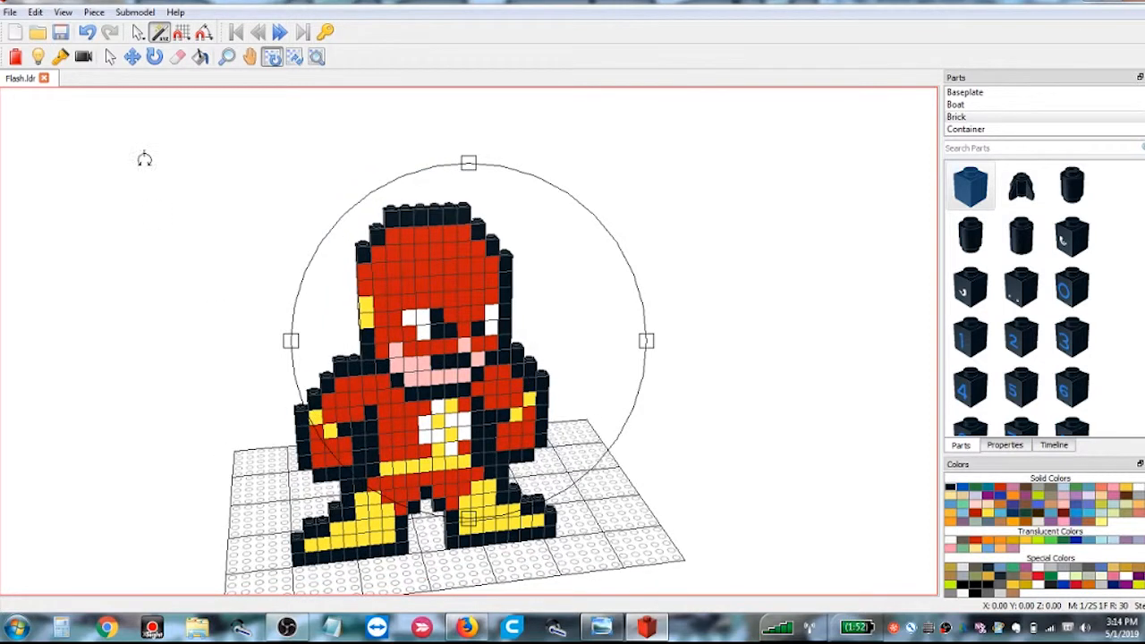
click(110, 57)
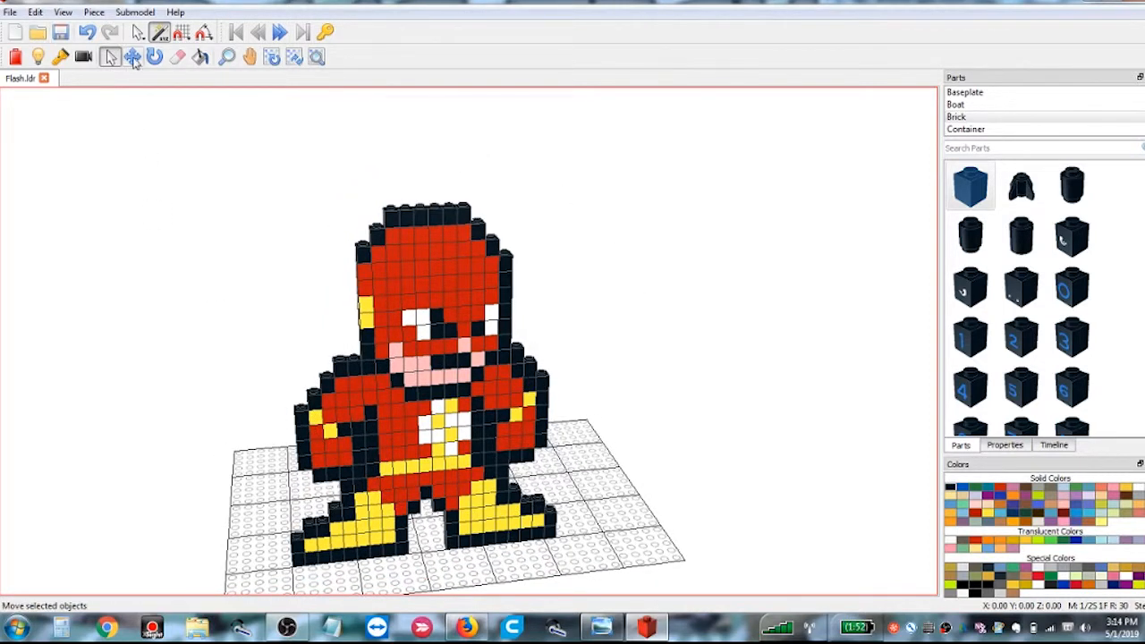
Step: Try the pan and rotate view tools on the Flash model and look at the figure closer up
click(132, 57)
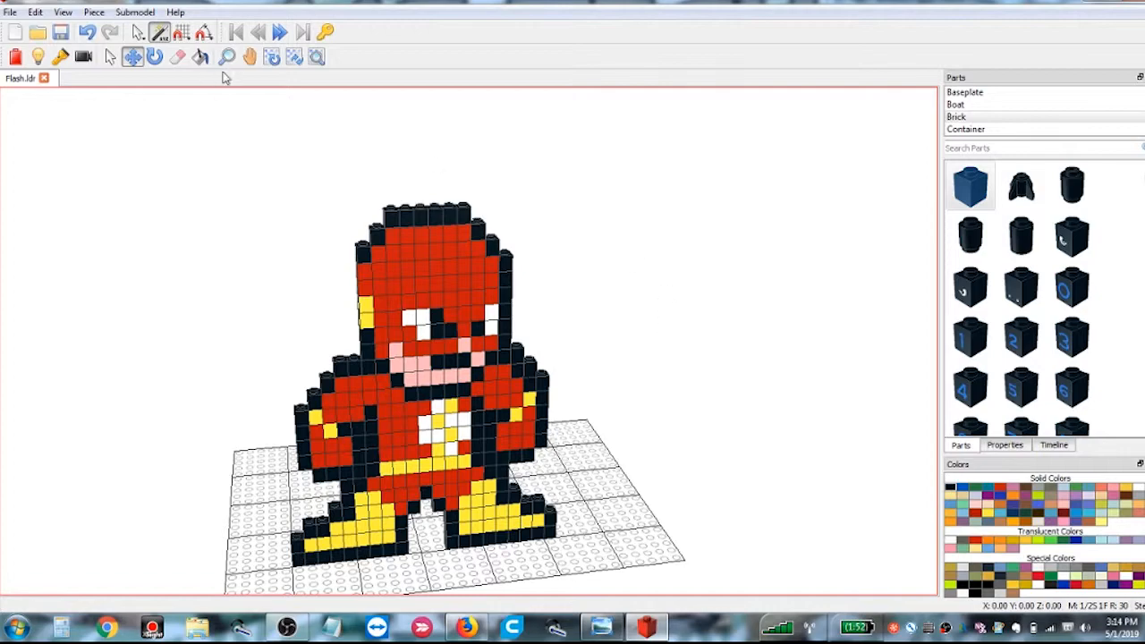
click(250, 56)
drag(86, 161, 132, 124)
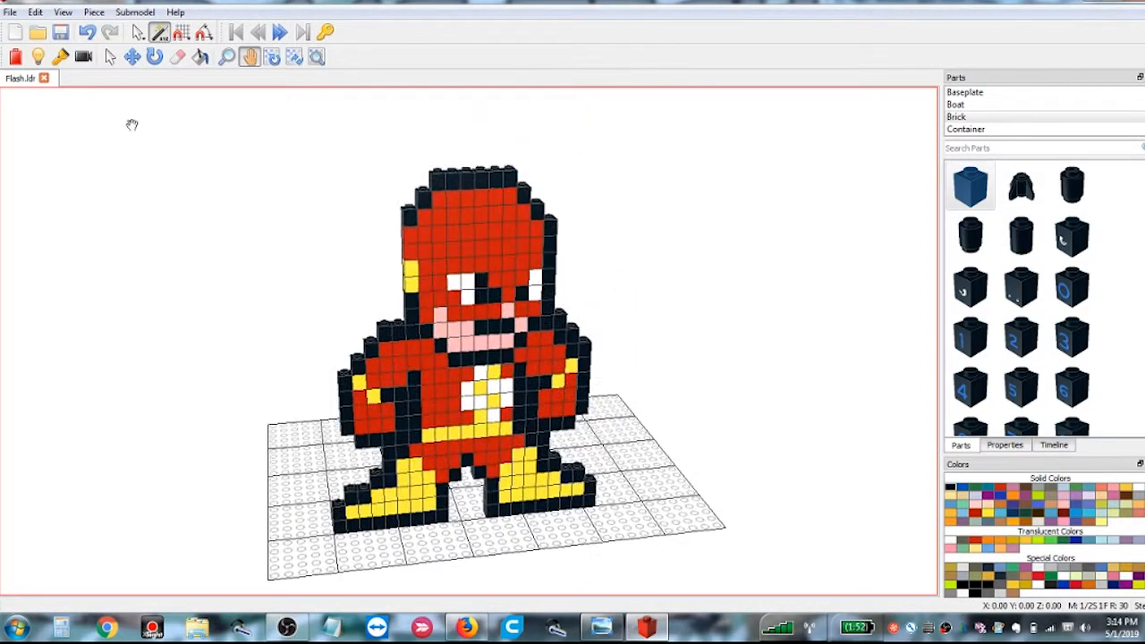
click(153, 56)
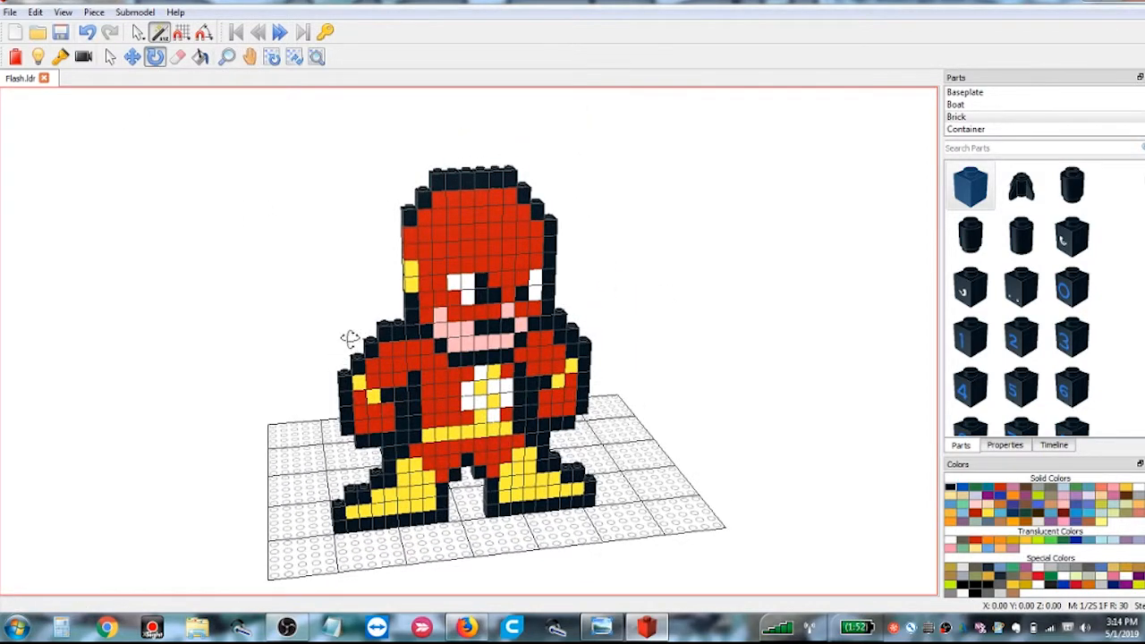
mouse_move(349, 338)
mouse_down()
mouse_move(370, 332)
mouse_move(330, 324)
mouse_move(340, 330)
mouse_up()
scroll(283, 353, up, 5)
scroll(285, 353, down, 2)
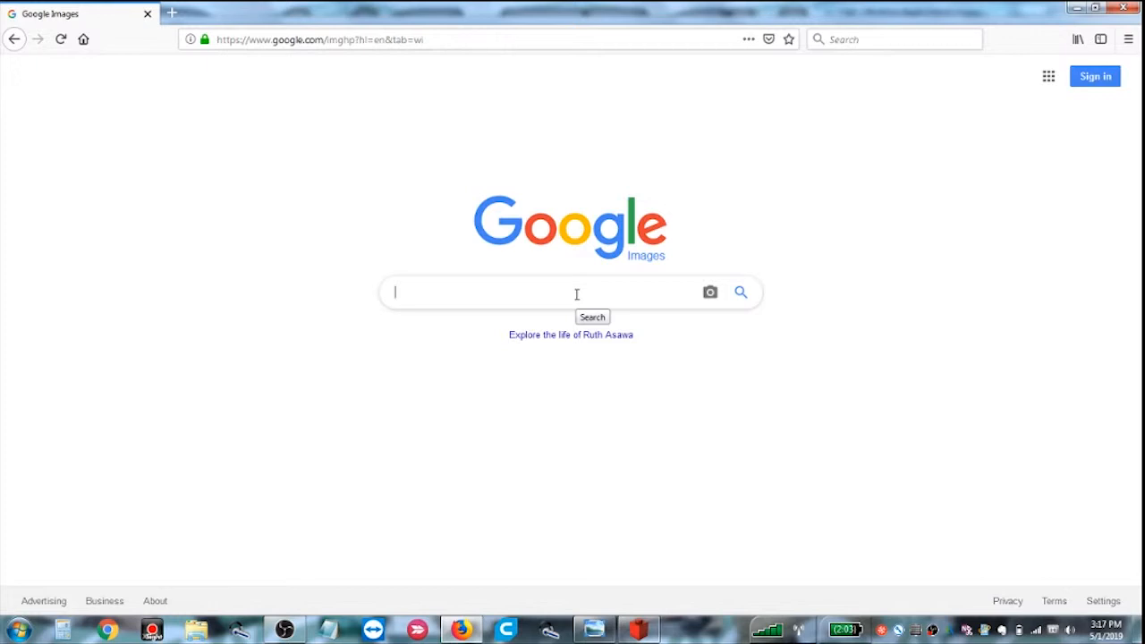
Step: Search Google Images for "superhero pixel art"
text(s)
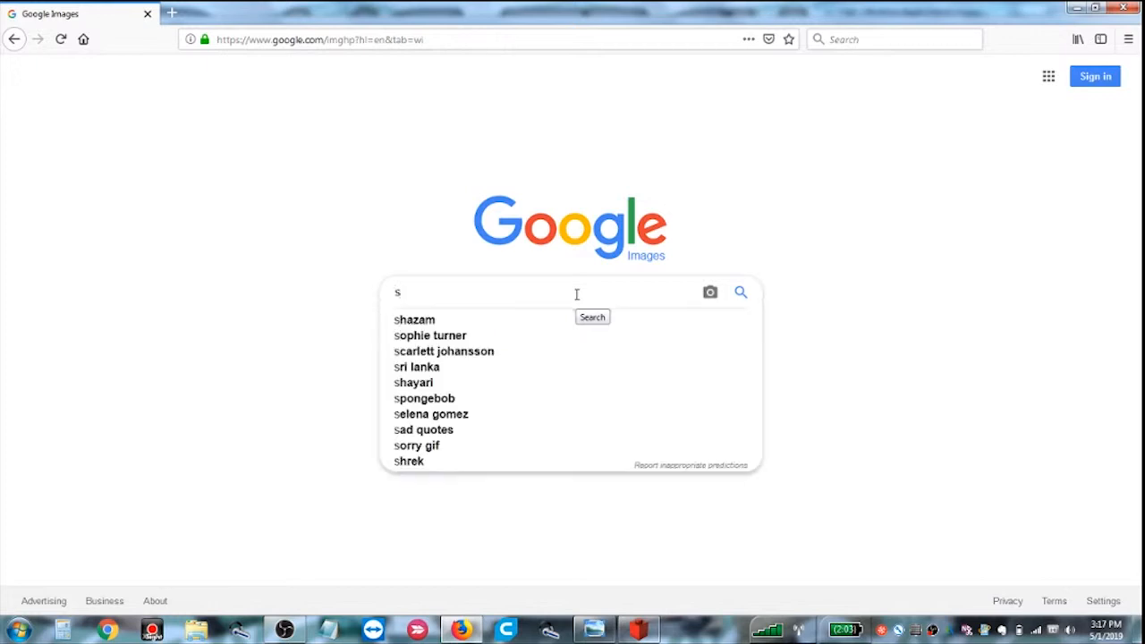
text(uperhero)
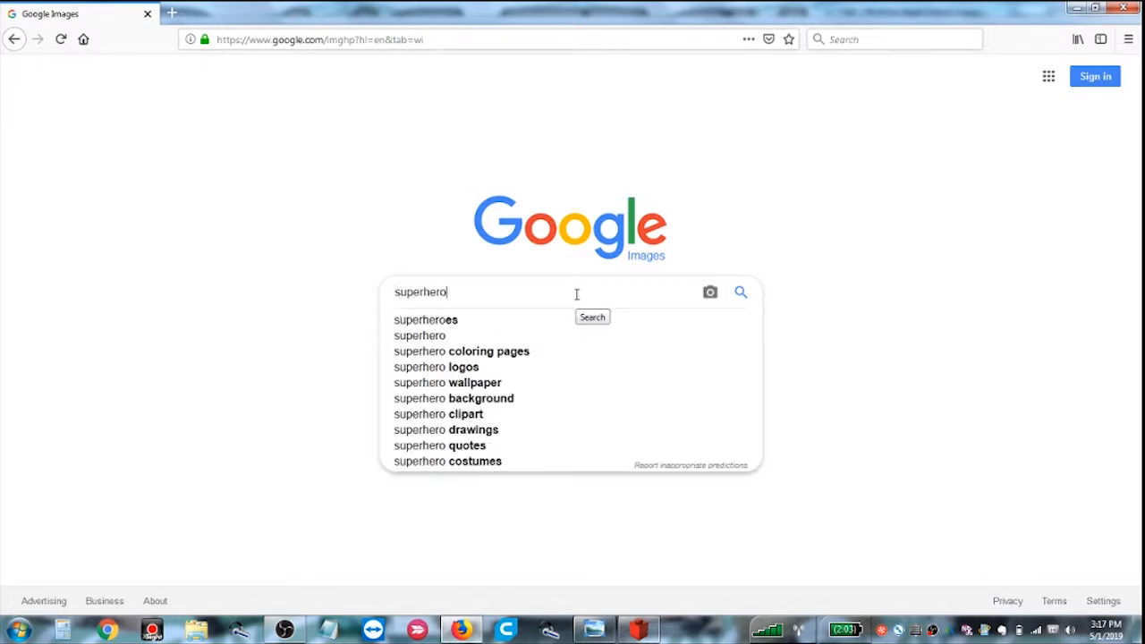
text( pixel art)
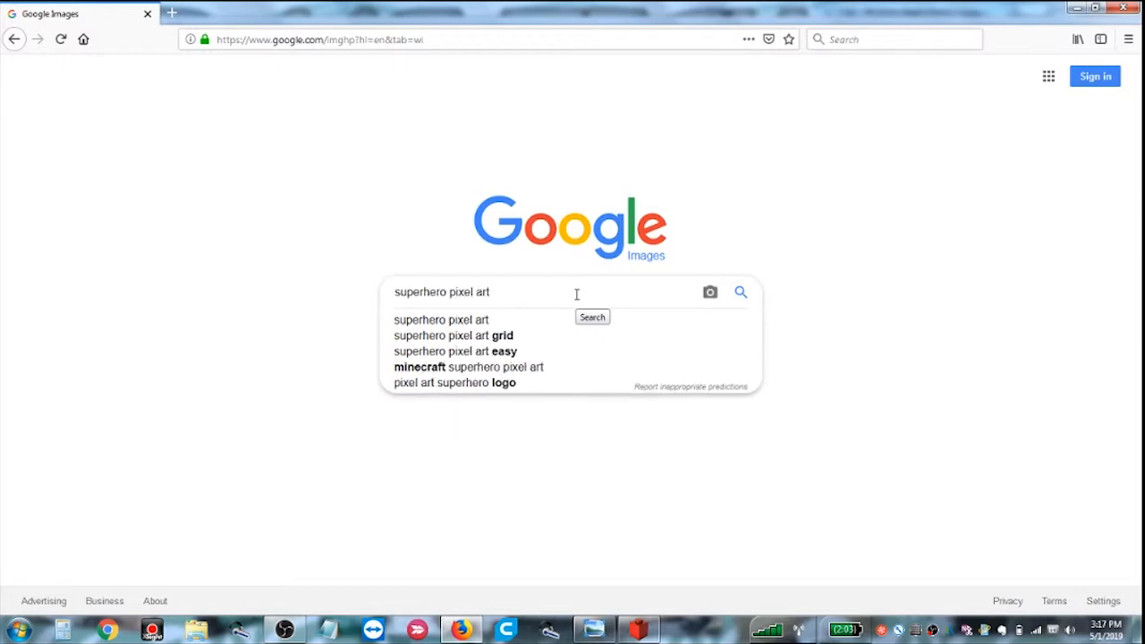
key(Return)
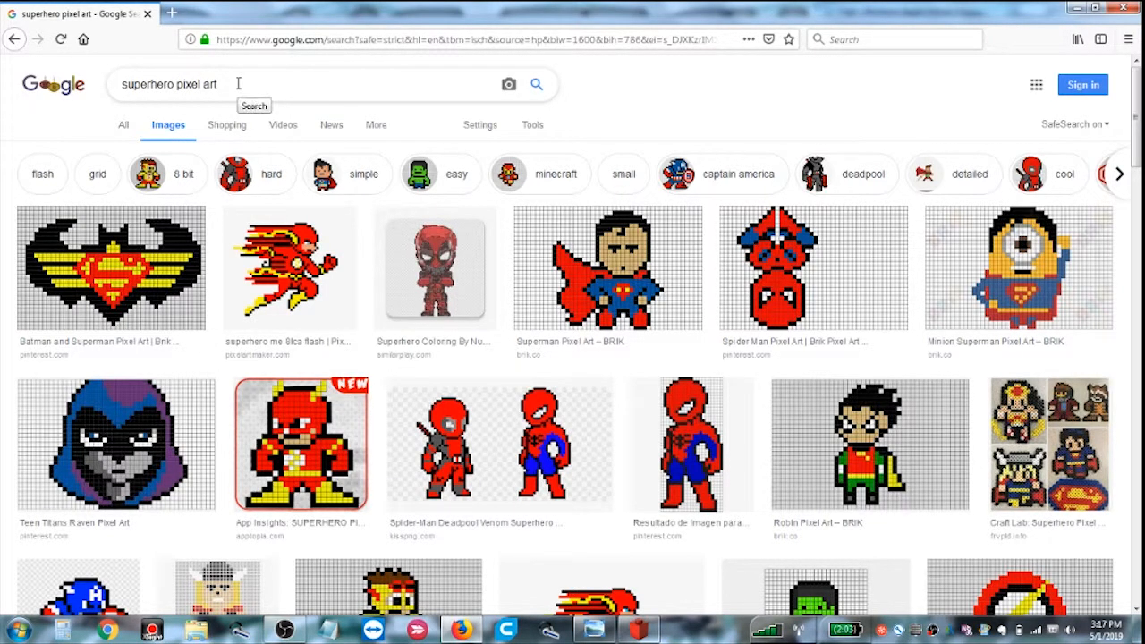
Step: Preview the Craft Lab superhero pixel art collage, close it and return to the start of the image results
drag(238, 83, 43, 96)
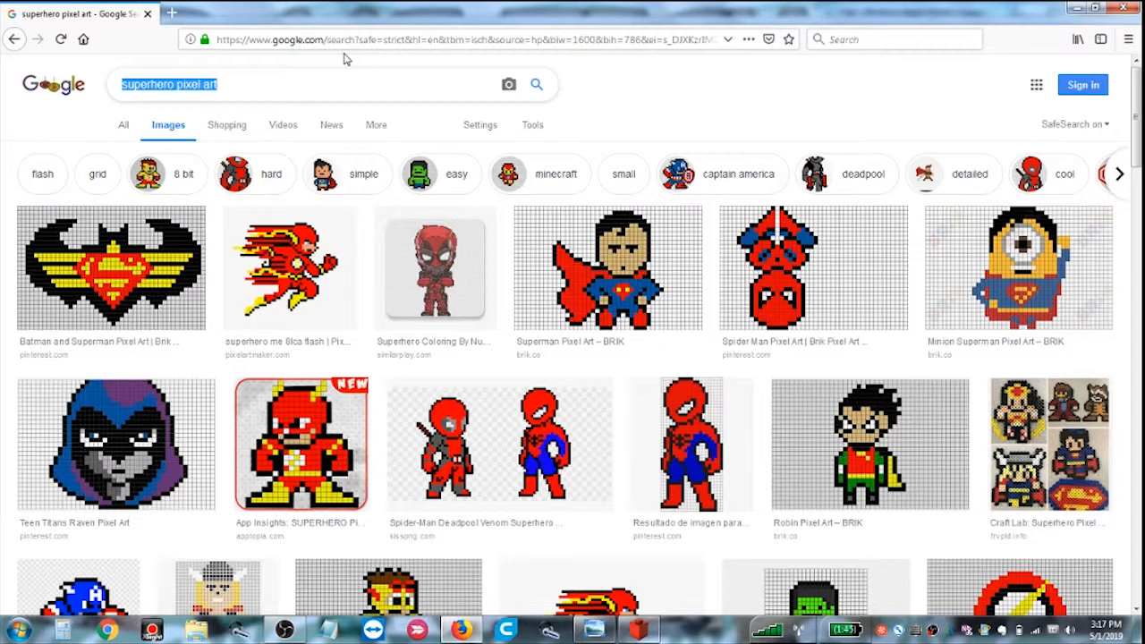
key(ctrl)
click(1040, 459)
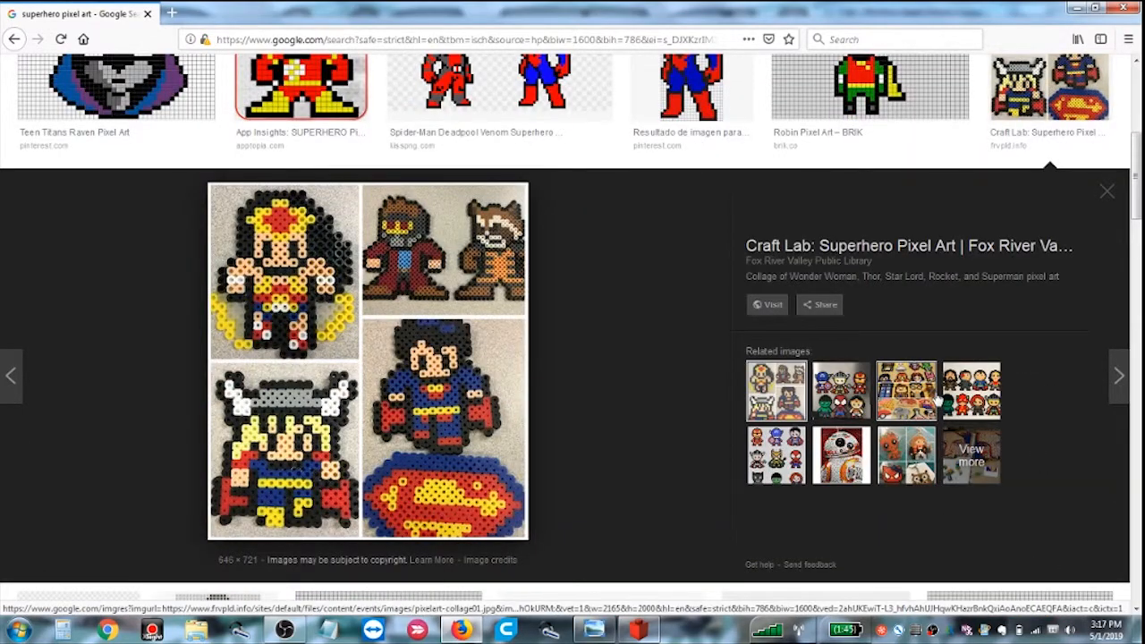
click(1106, 193)
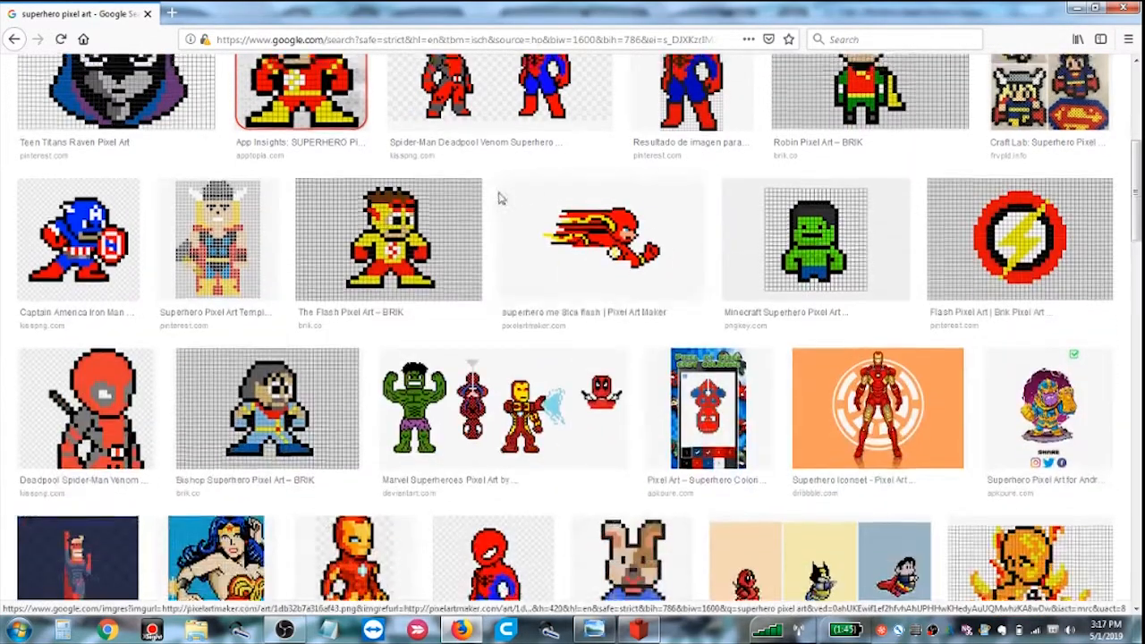
scroll(268, 179, up, 4)
scroll(15, 163, up, 2)
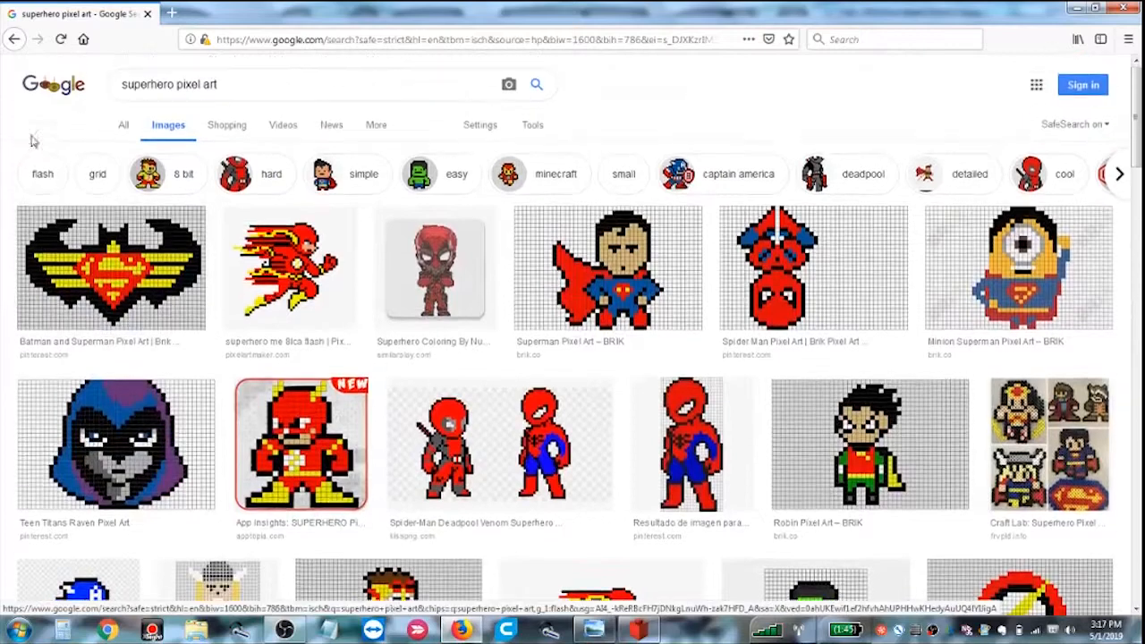
Step: Narrow the image results to green lantern and open the Green Lantern Perler Bead Pattern image
click(1117, 175)
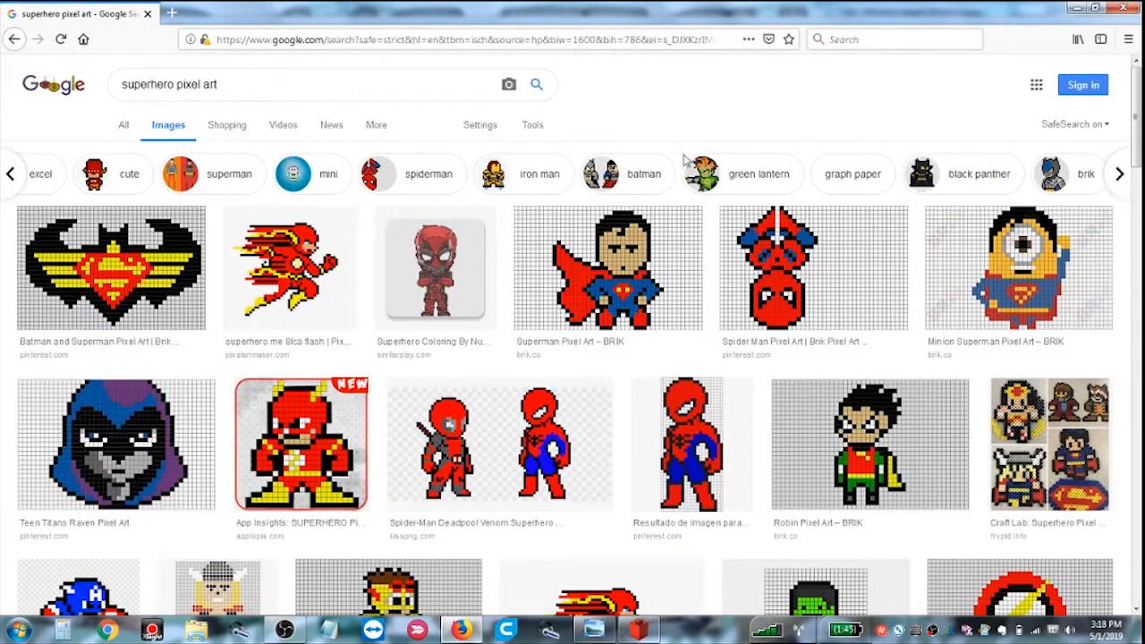
click(740, 174)
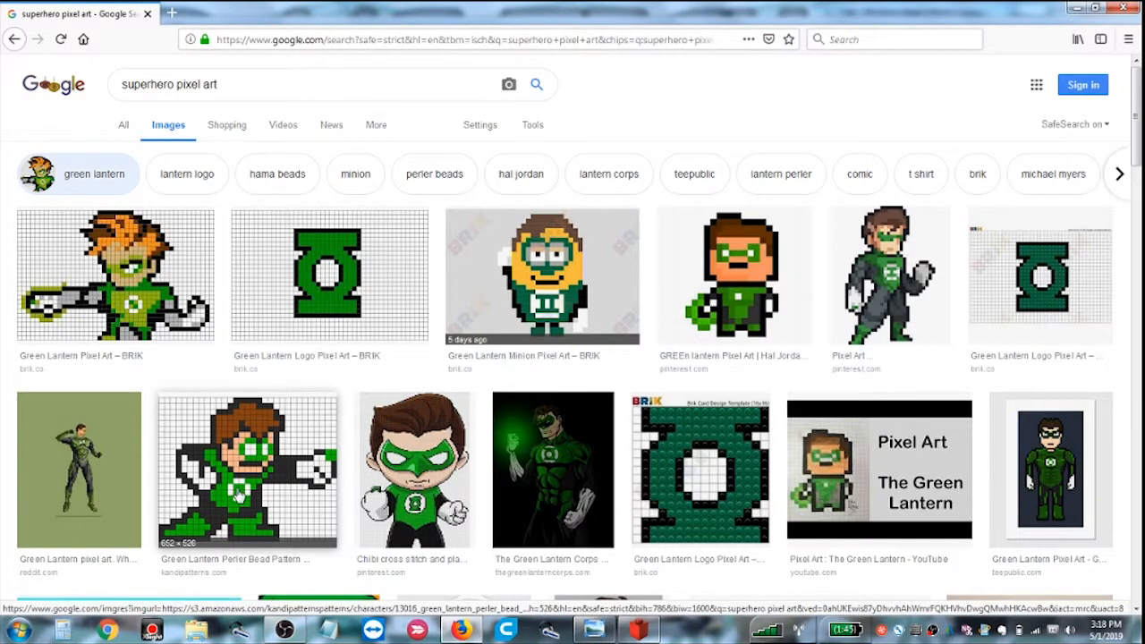
click(237, 488)
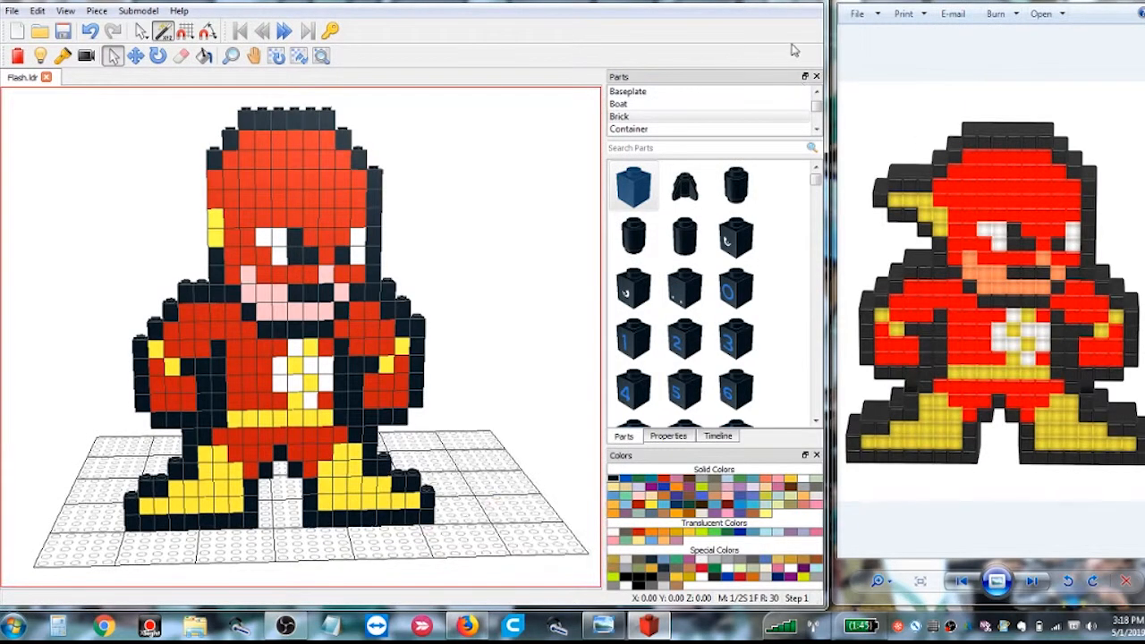
drag(827, 107, 827, 75)
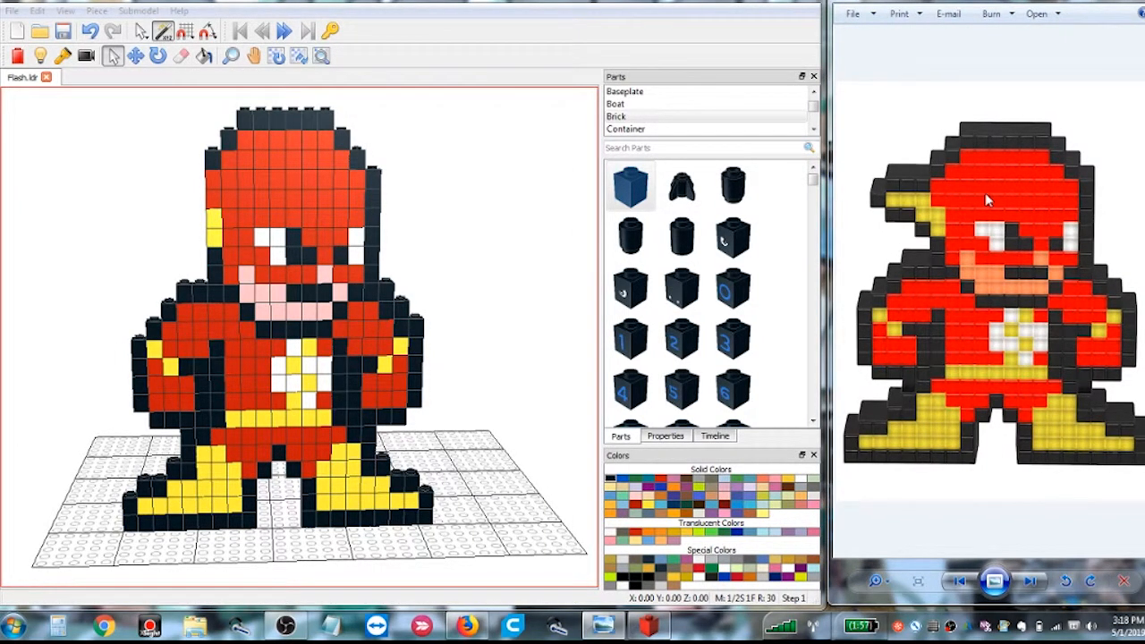
key(ctrl)
key(ctrl)
key(ctrl)
key(ctrl)
Step: Place a yellow Brick 1 x 1 beside the upper yellow ear brick on the head's outer edge, at X 10, Y -190, Z 432
click(652, 510)
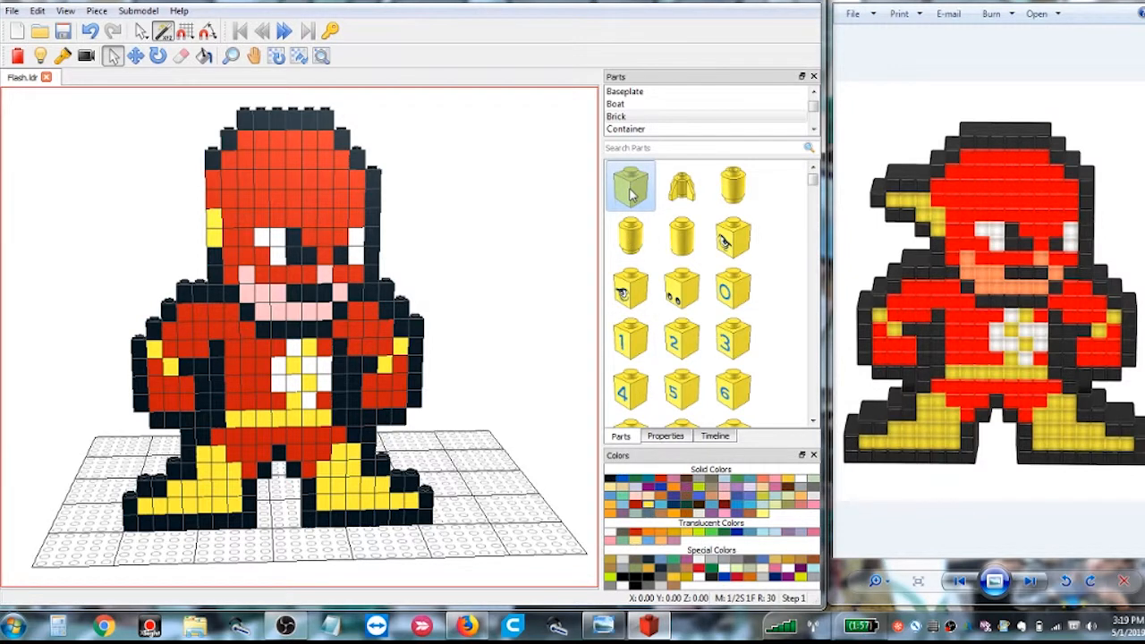
drag(631, 195, 202, 296)
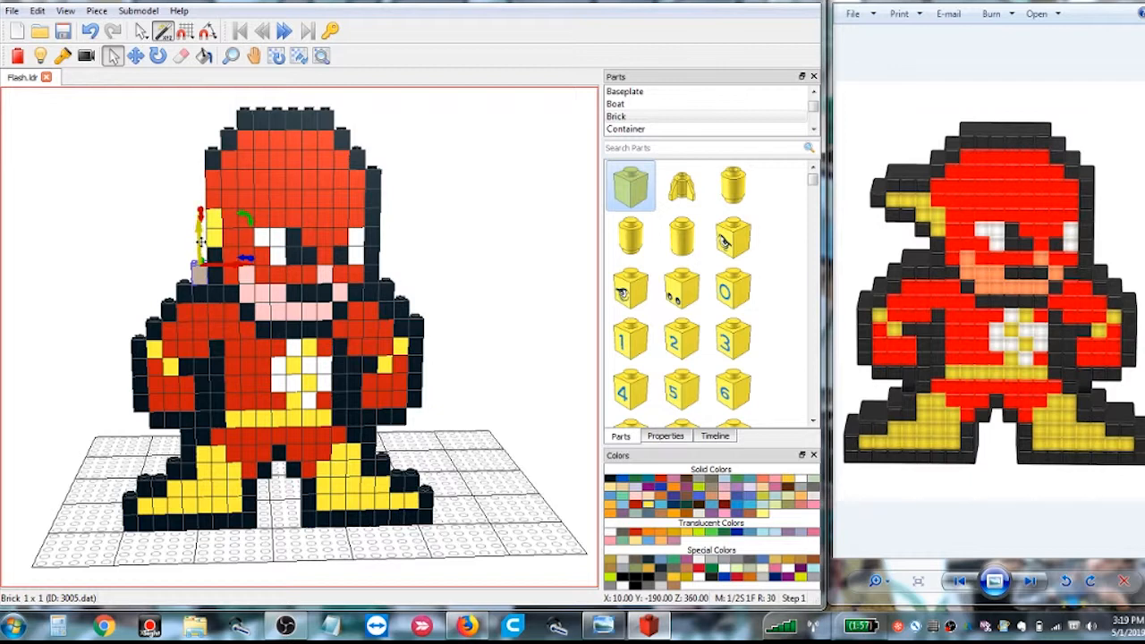
click(218, 260)
drag(198, 245, 208, 192)
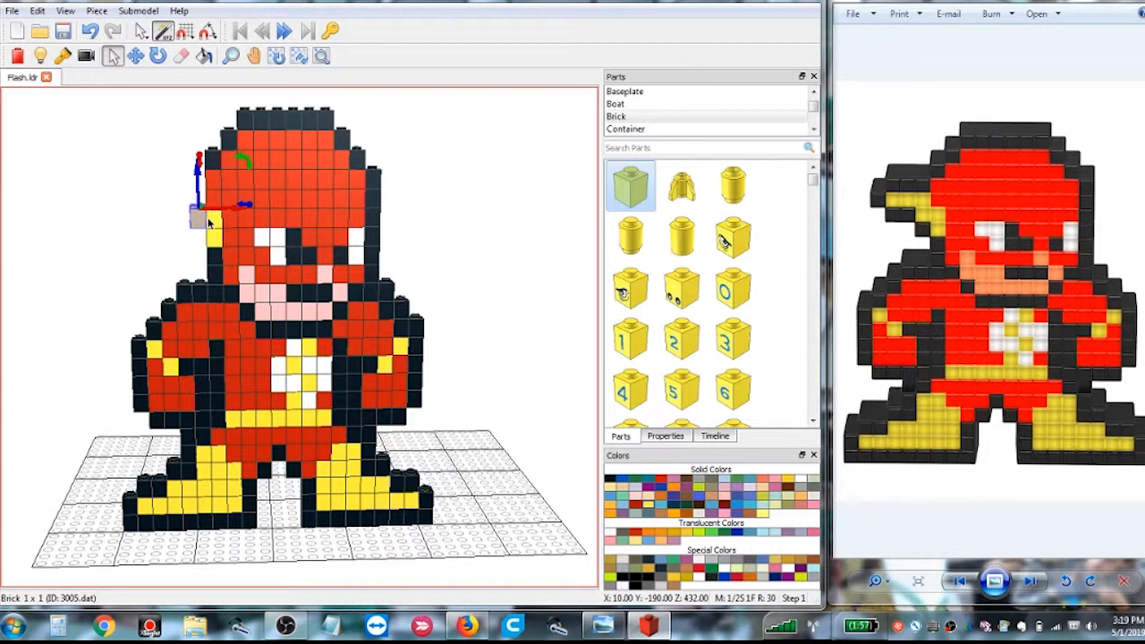
Step: Stack another yellow Brick 1 x 1 directly on the newly added one, at X 10, Y -190, Z 456, following the reference picture
click(895, 206)
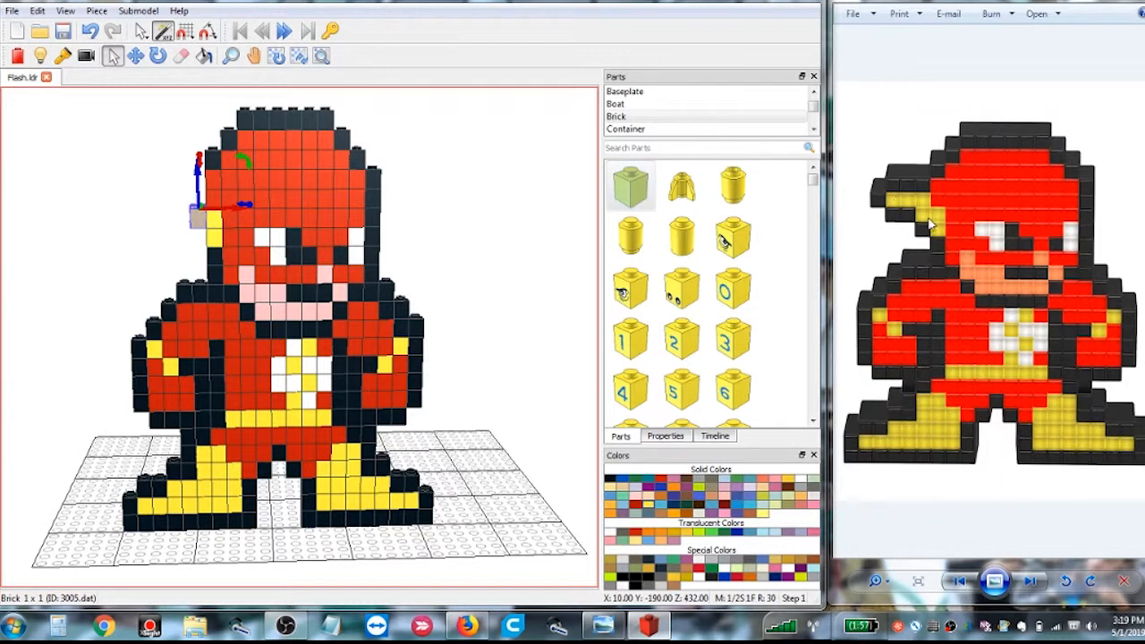
click(629, 194)
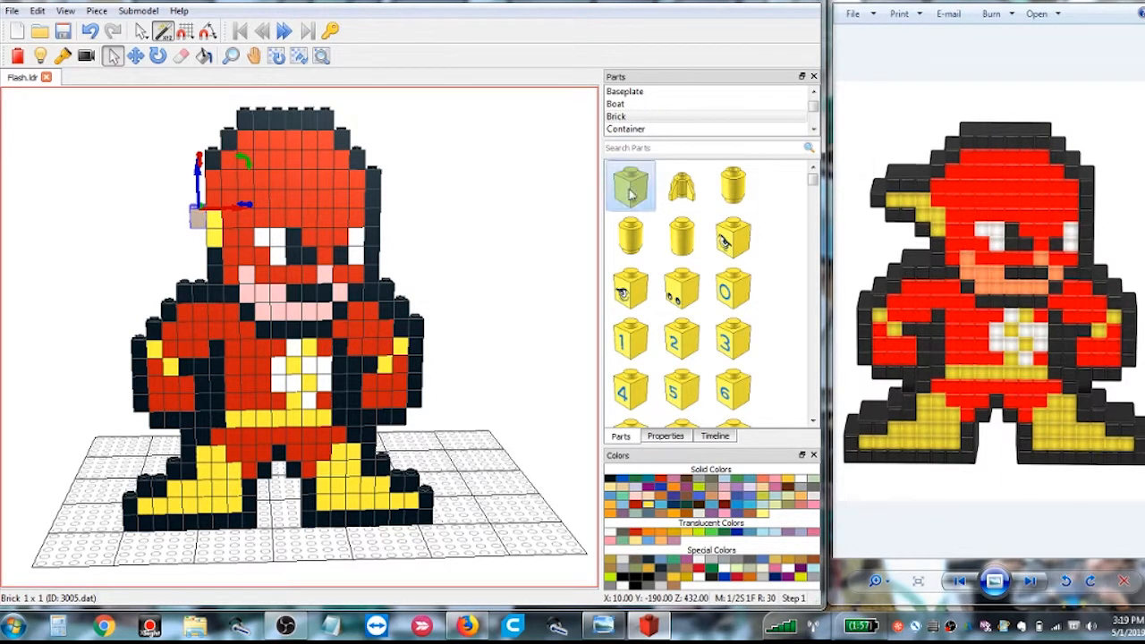
drag(629, 193, 200, 179)
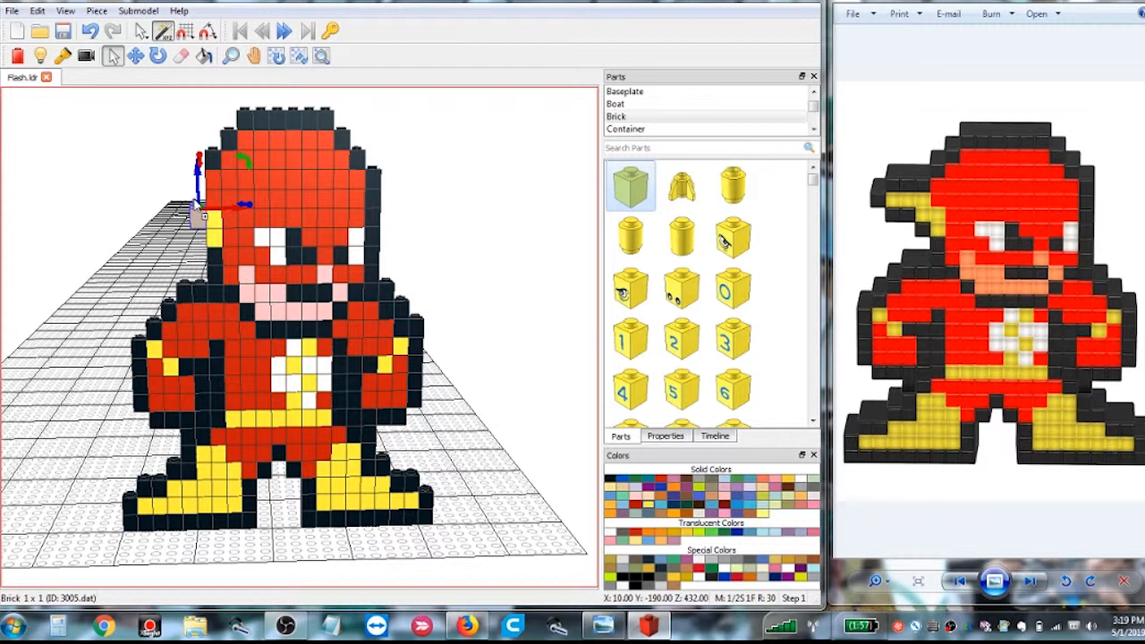
mouse_move(198, 215)
mouse_down()
mouse_move(163, 264)
mouse_move(187, 266)
mouse_move(193, 234)
mouse_up()
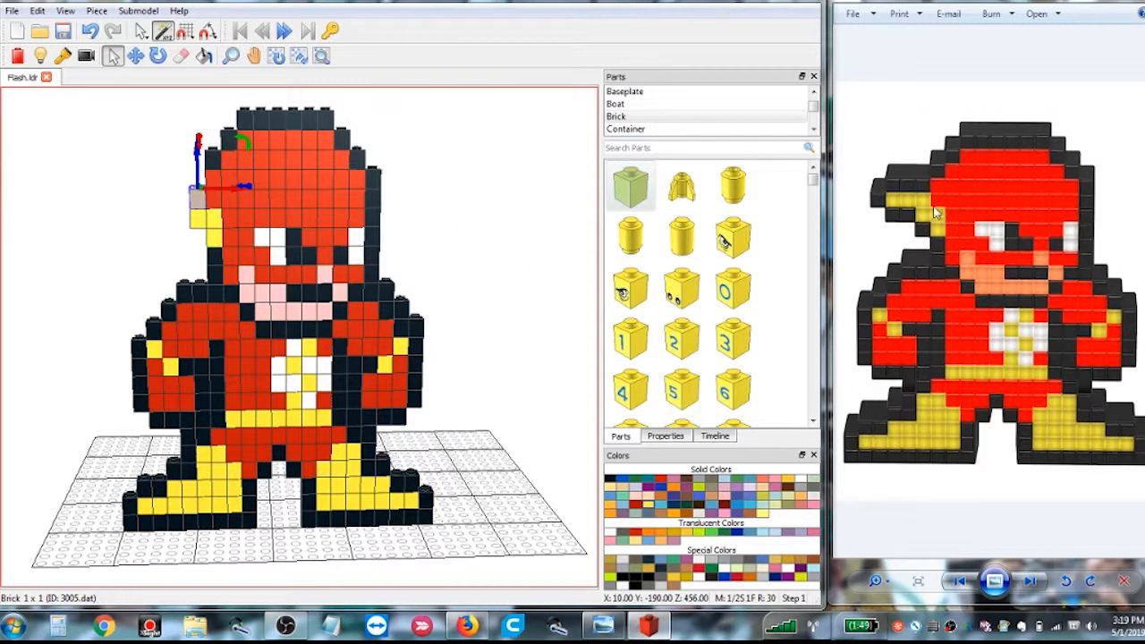
Step: Extend the upper yellow row outward from the head with two yellow Brick 1 x 1 pieces at X -10 and X -30, Z 456
drag(630, 185, 178, 298)
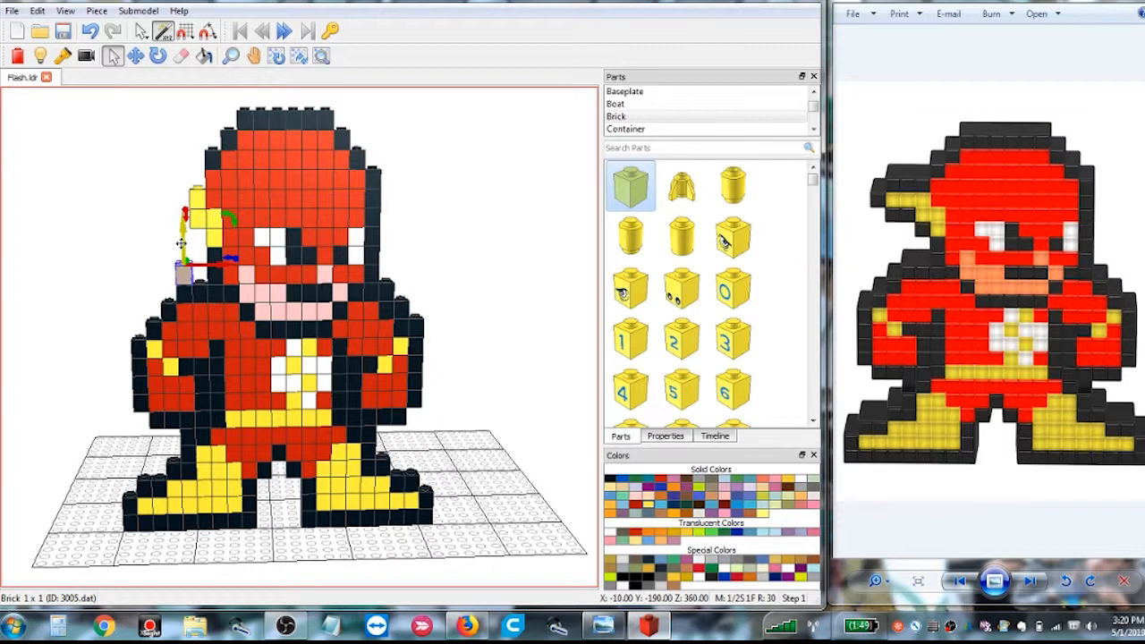
drag(180, 244, 192, 164)
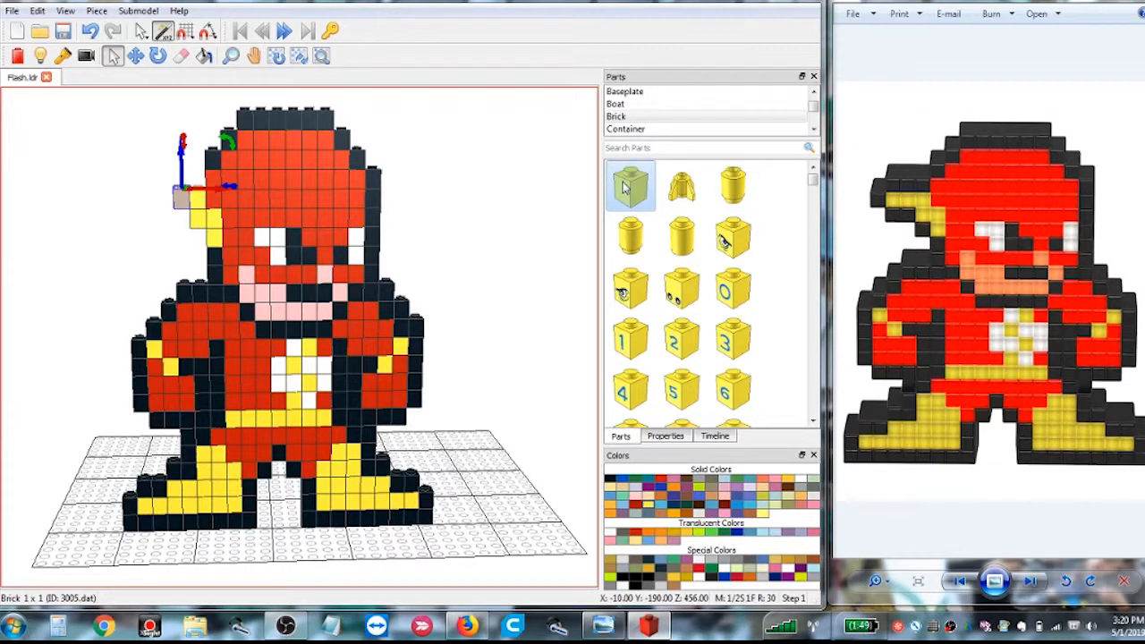
drag(625, 188, 175, 271)
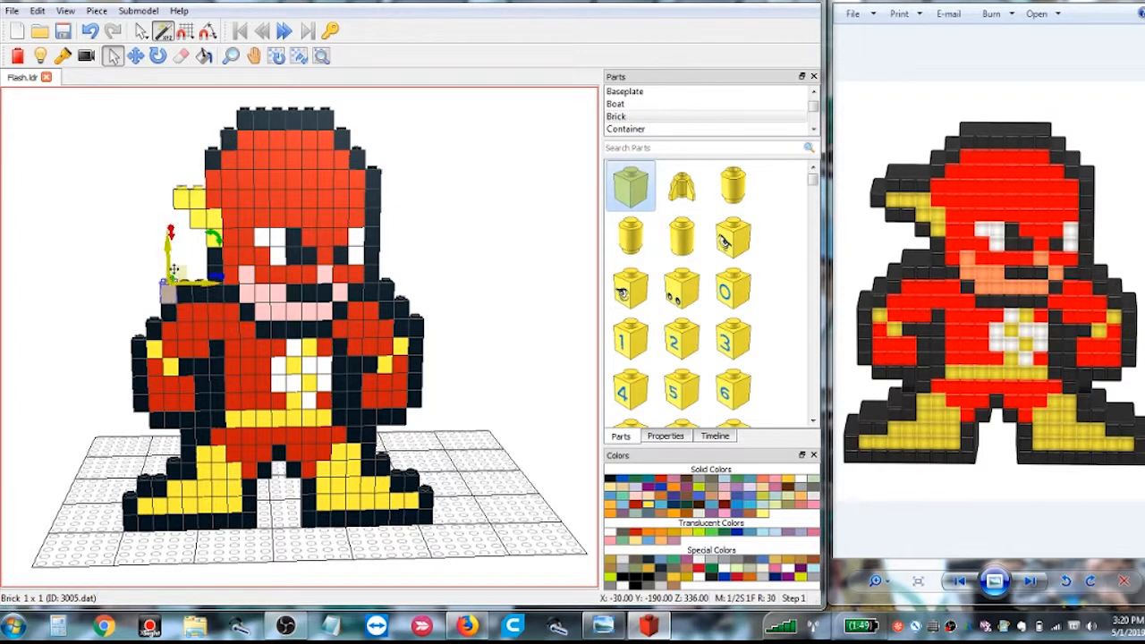
click(165, 262)
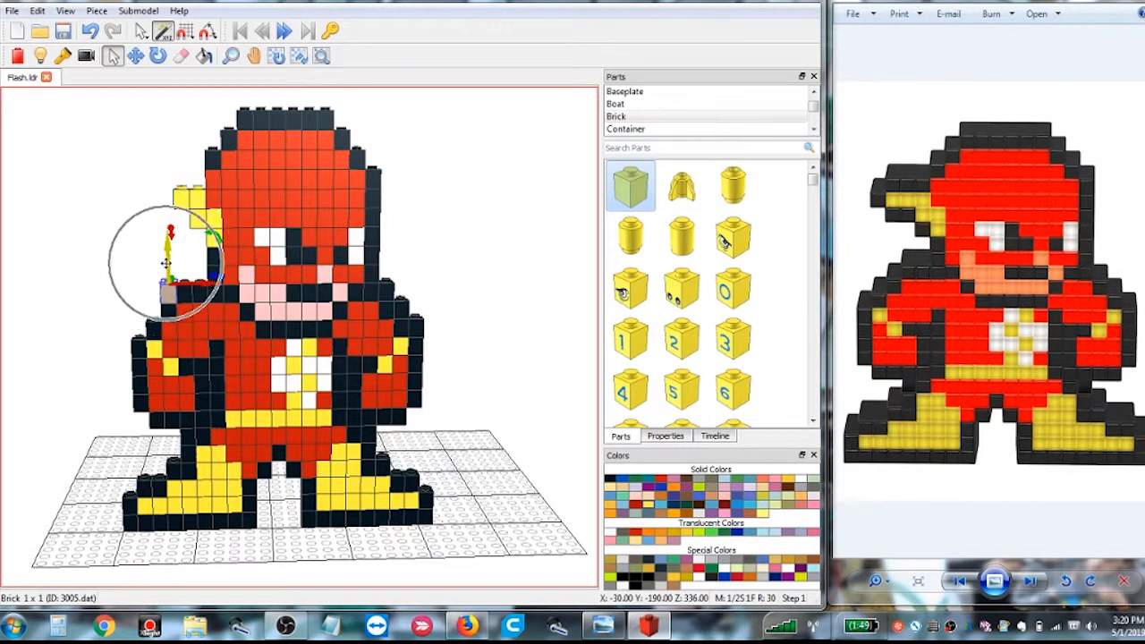
drag(165, 262, 179, 170)
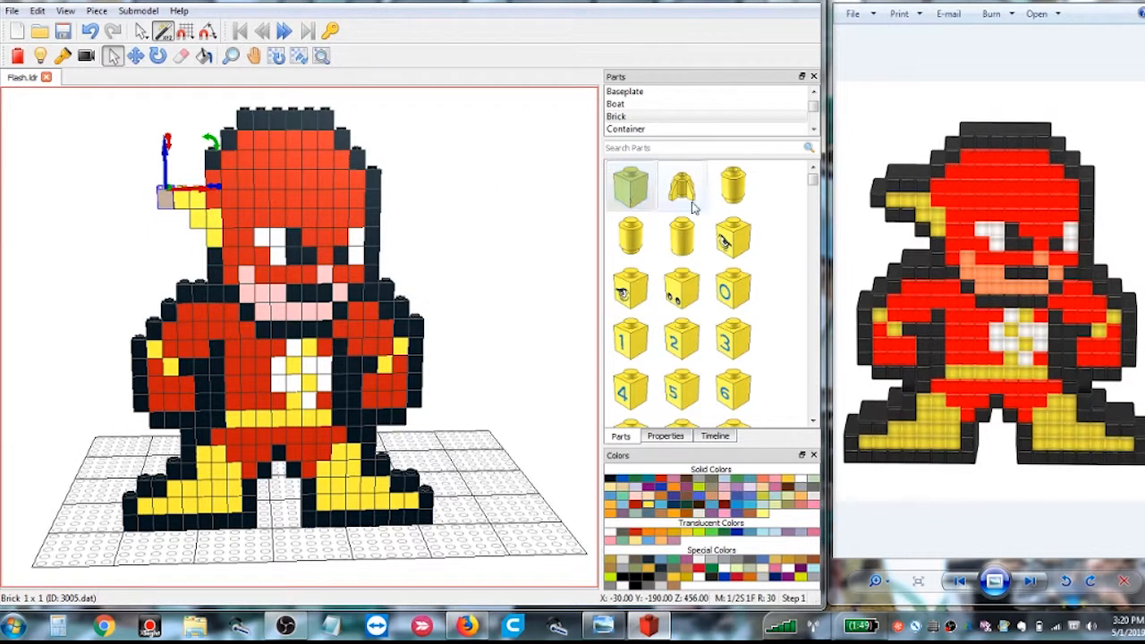
Step: Place a black Brick 1 x 1 on top of the yellow brick nearest the head, at X 10, Y -190, Z 480
click(913, 202)
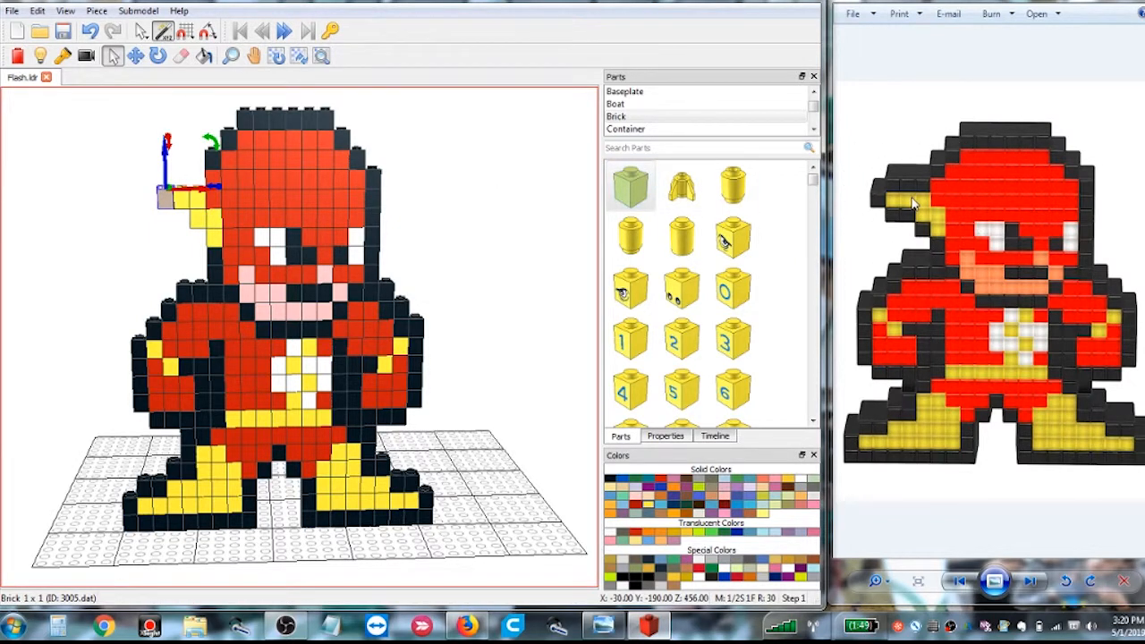
click(912, 202)
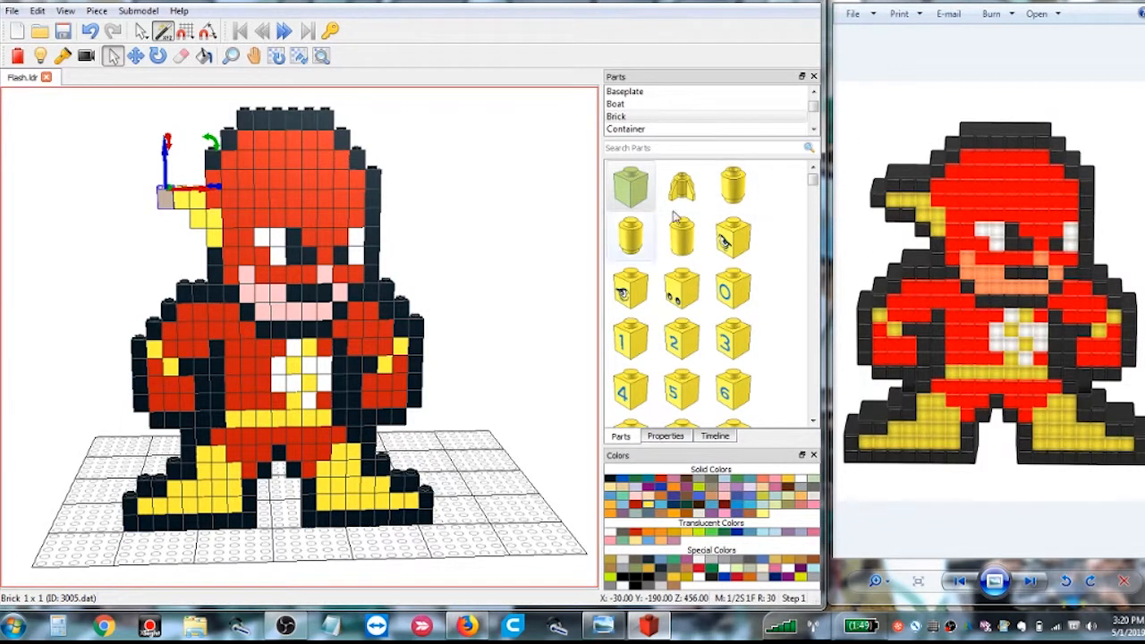
click(918, 183)
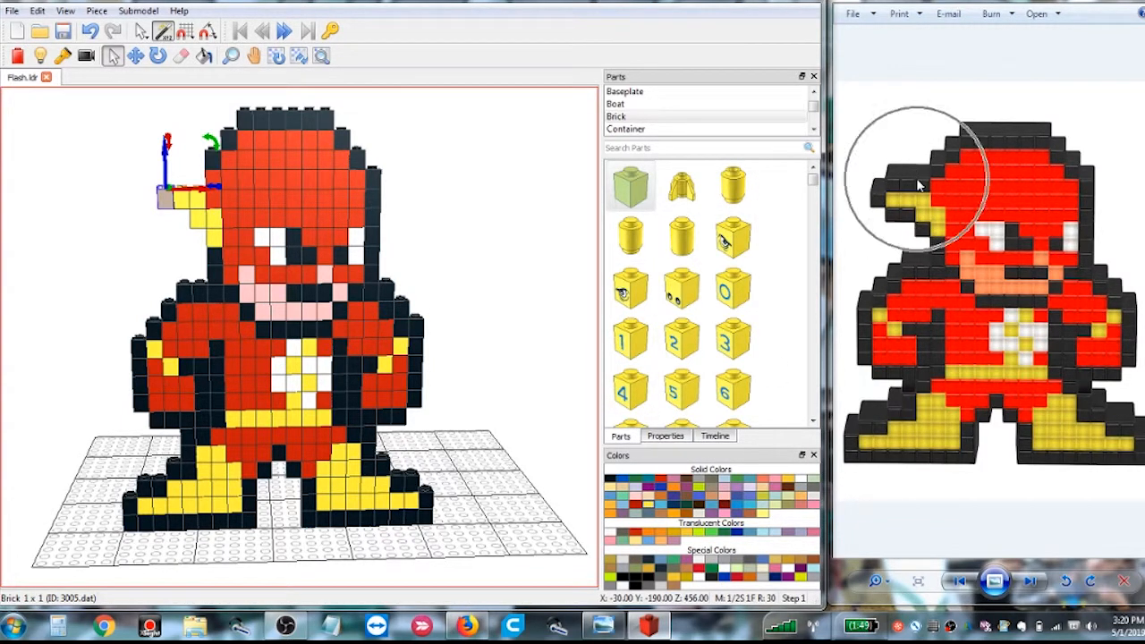
click(609, 481)
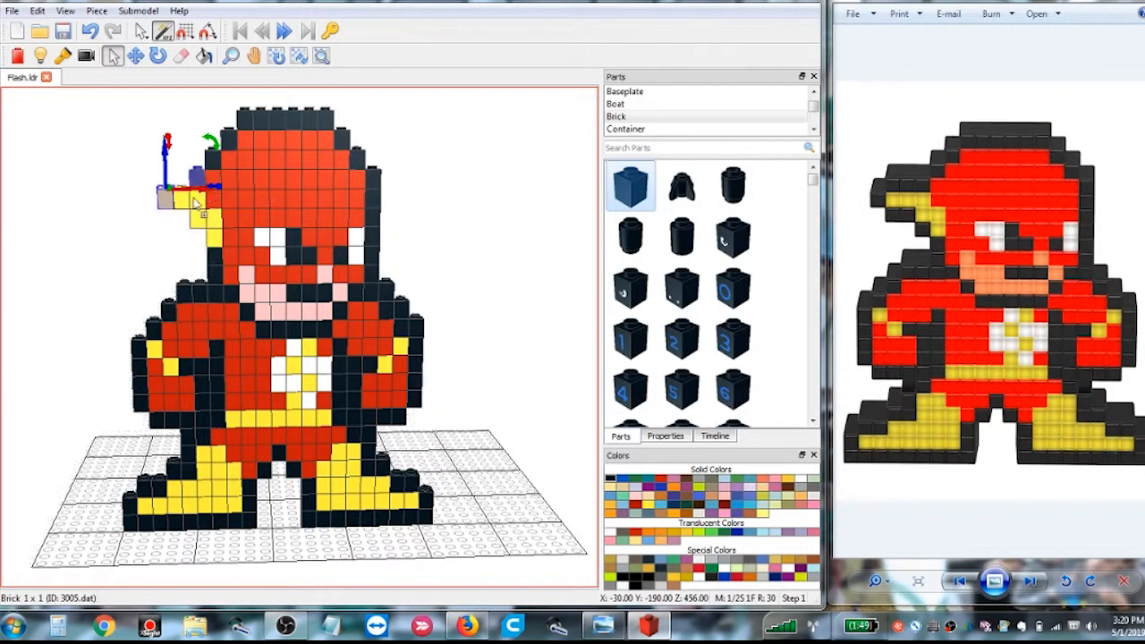
drag(195, 204, 196, 192)
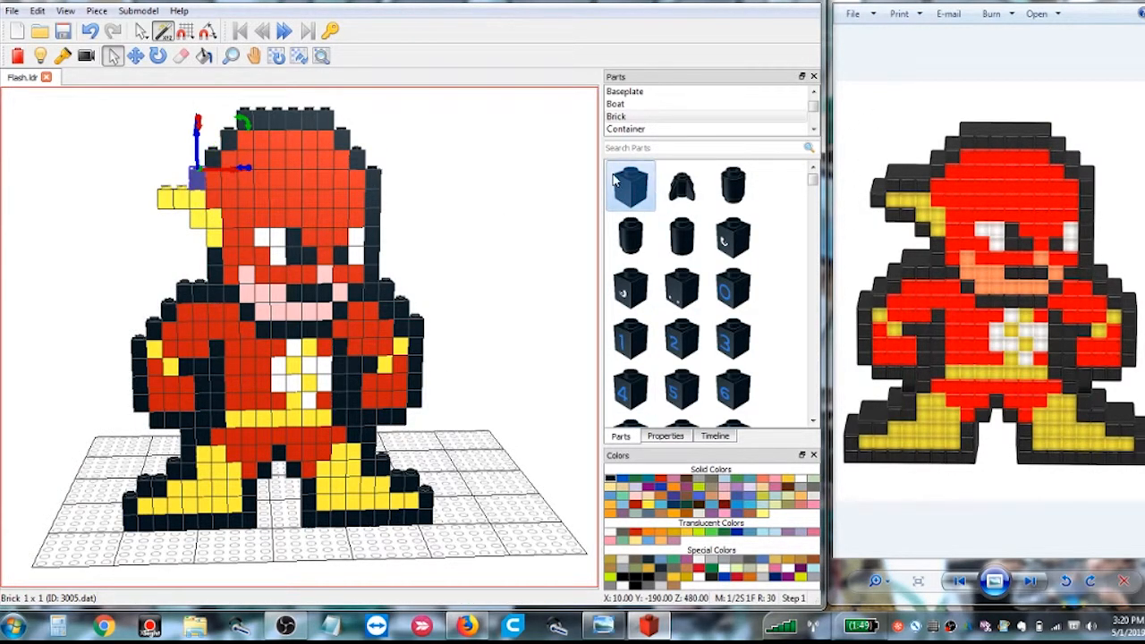
Step: Place a second black Brick 1 x 1 on the outer side of the first, deselect it, and erase it again
drag(614, 179, 188, 206)
click(128, 162)
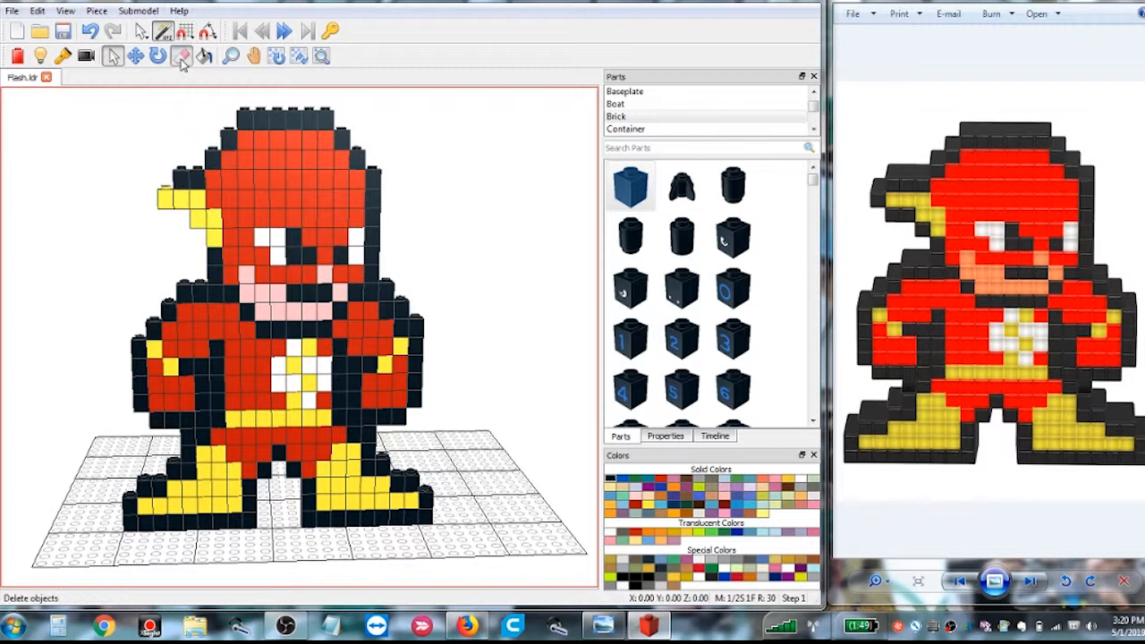
click(181, 55)
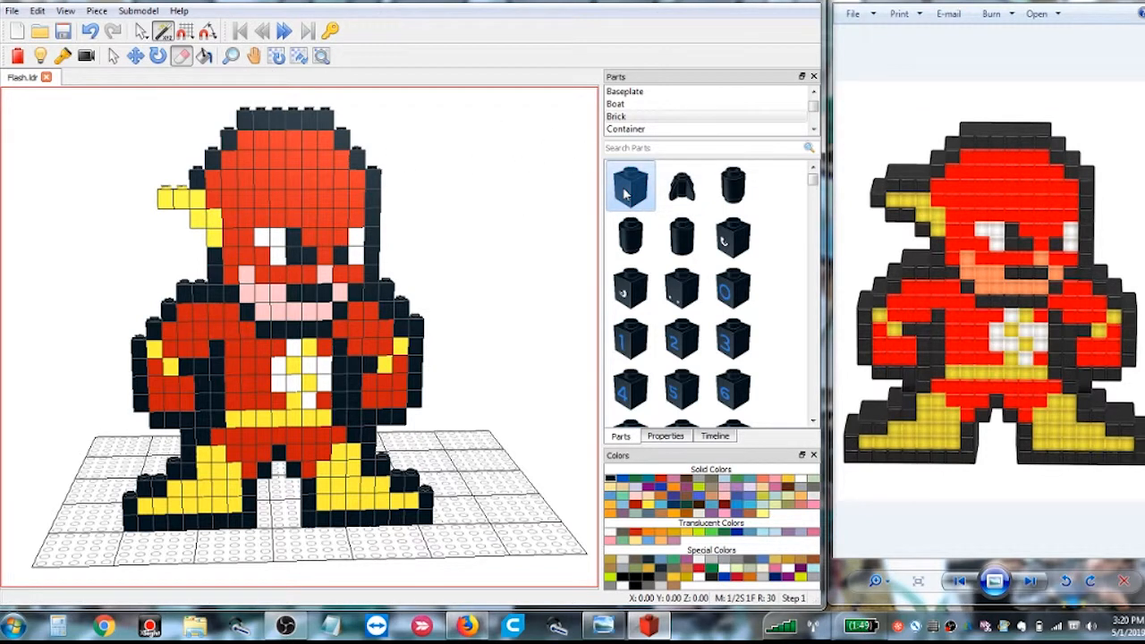
key(ctrl)
key(ctrl)
key(ctrl)
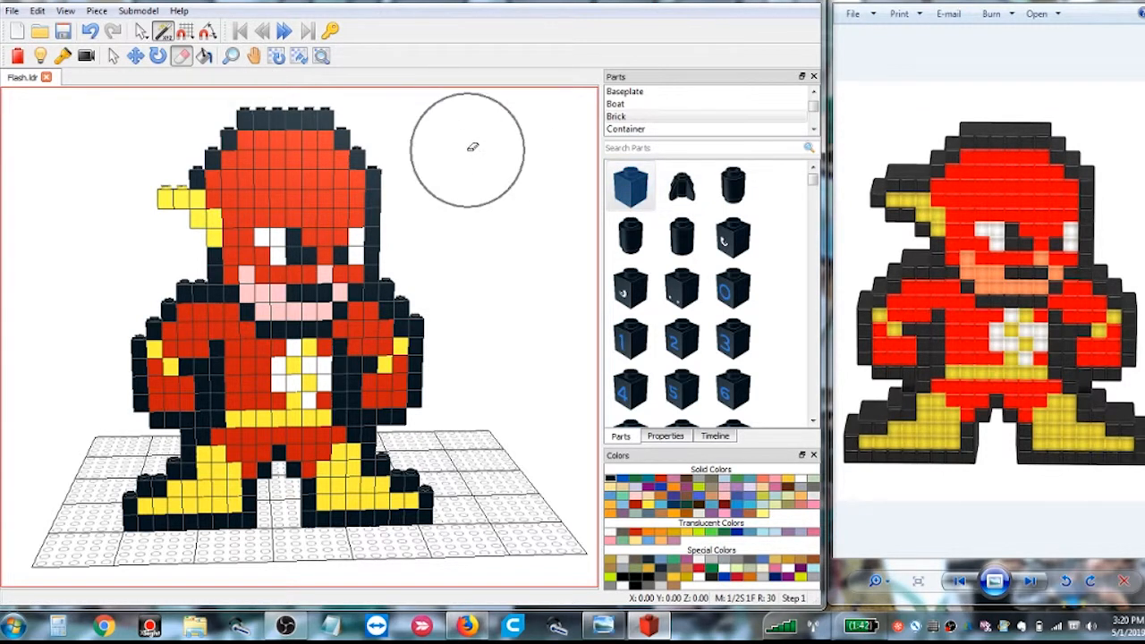
Step: Cover the upper yellow row with black Brick 1 x 1 pieces out to X -30, Z 480, and cap the row's outer end with another
click(114, 57)
drag(630, 185, 165, 184)
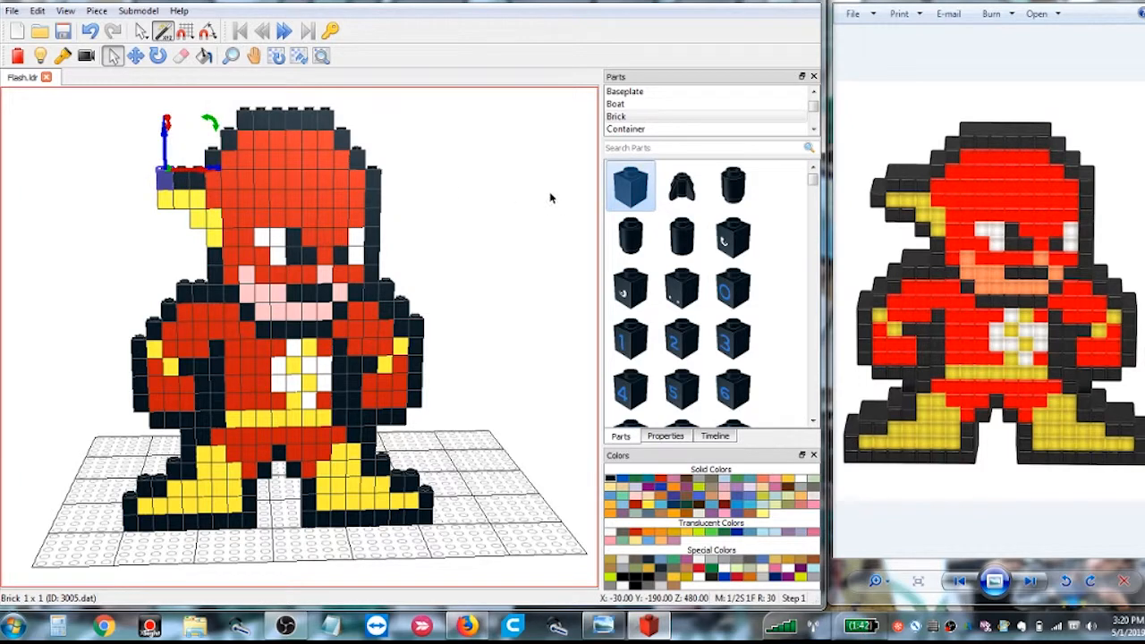
drag(647, 191, 149, 171)
click(139, 239)
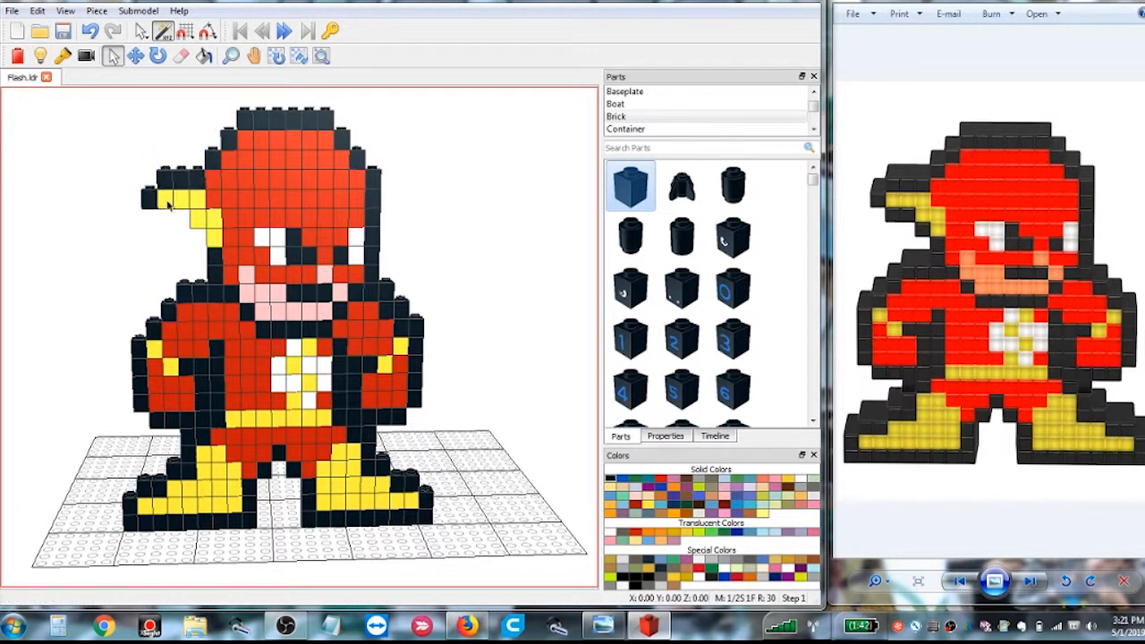
Step: Outline the bolt's underside with black Brick 1 x 1 pieces at X -30 and X -10, Z 432, plus one beside the lowest yellow brick
drag(630, 185, 173, 196)
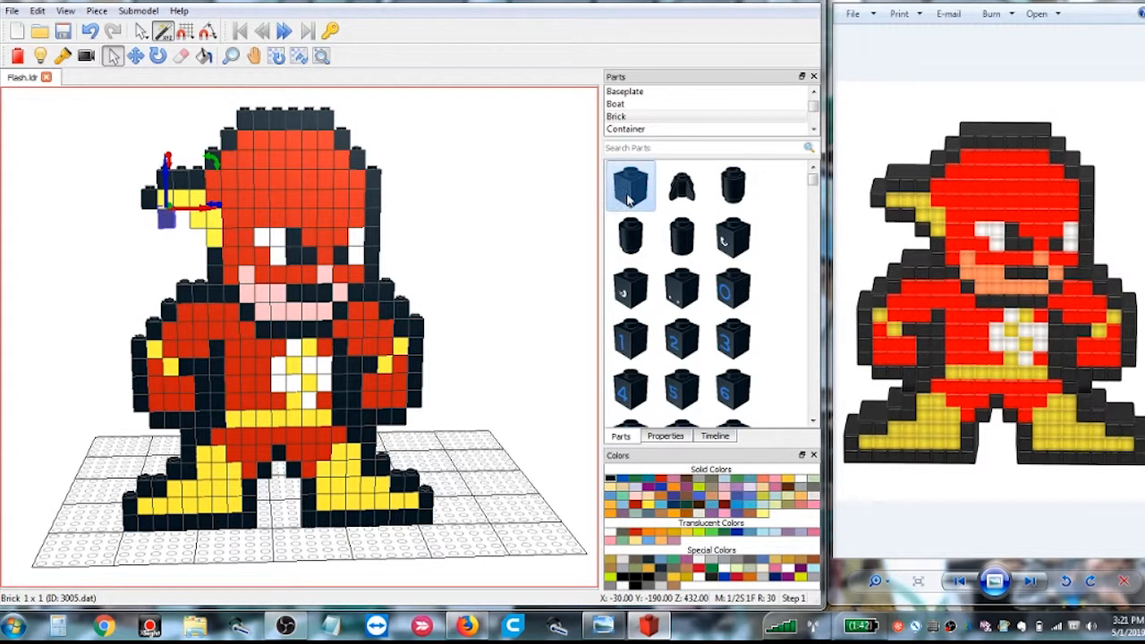
drag(630, 200, 183, 235)
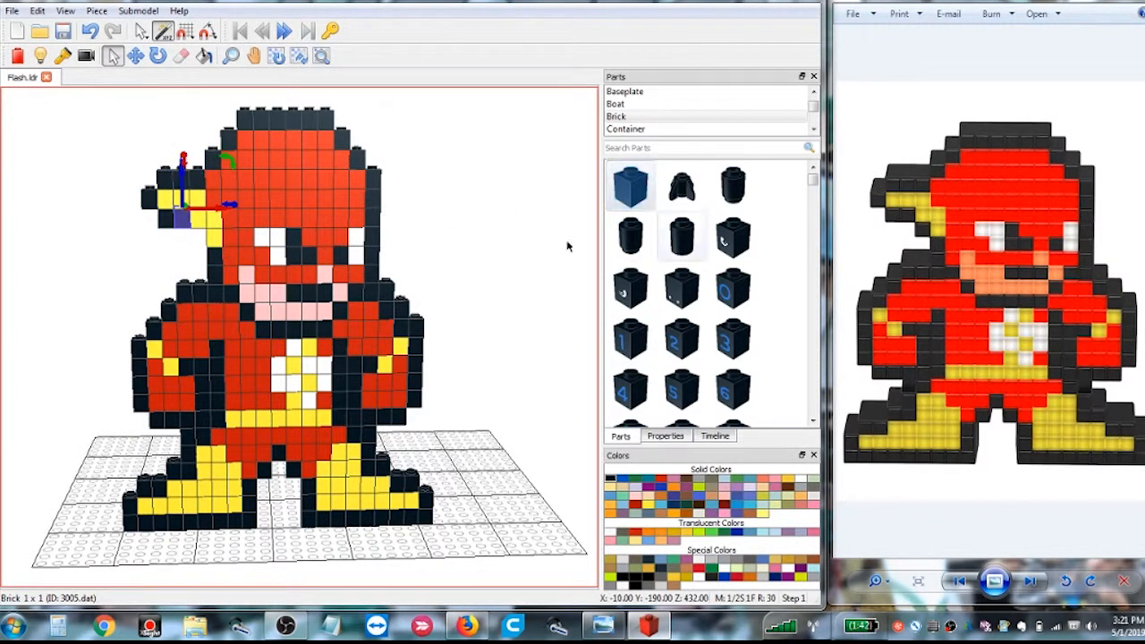
drag(640, 190, 202, 214)
click(62, 217)
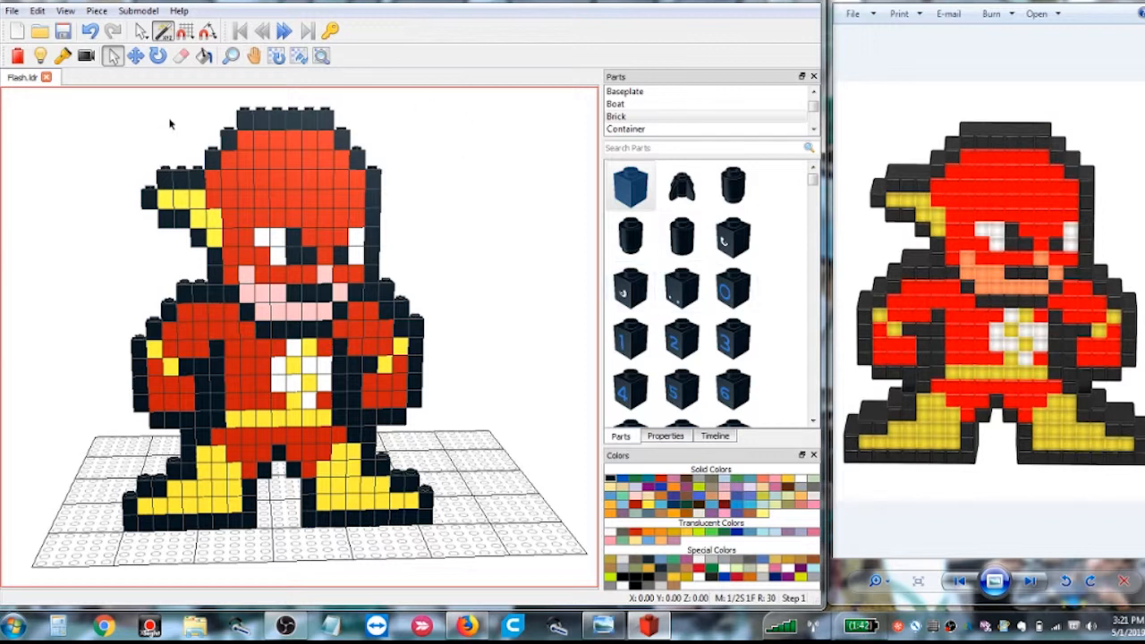
Step: Orbit around the completed Flash model to examine it from different angles
click(159, 56)
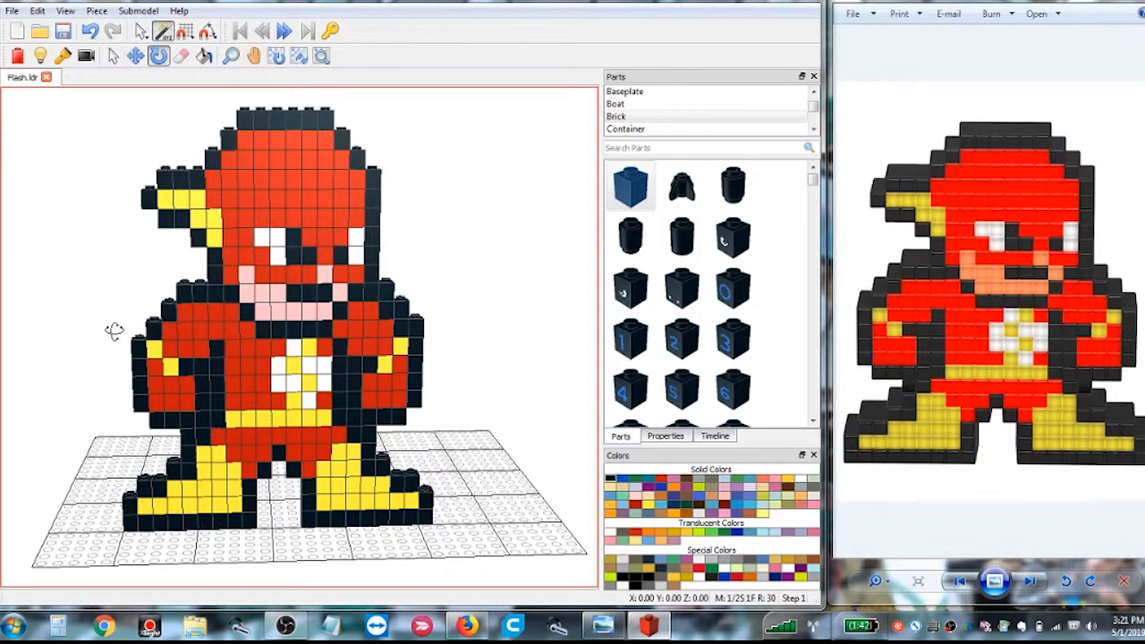
alt+drag(115, 331, 348, 318)
drag(265, 356, 106, 330)
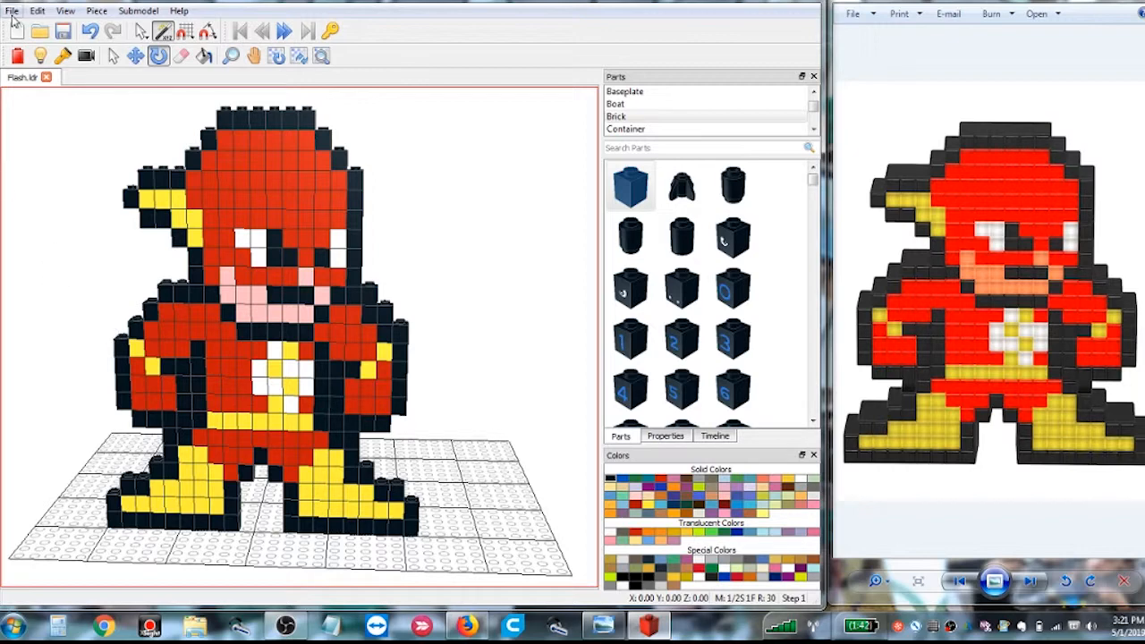
Step: Start saving a copy of the model under the file name Flash, browsing to Computer and selecting the personal network drive (H:)
click(12, 11)
click(34, 84)
click(12, 11)
click(44, 105)
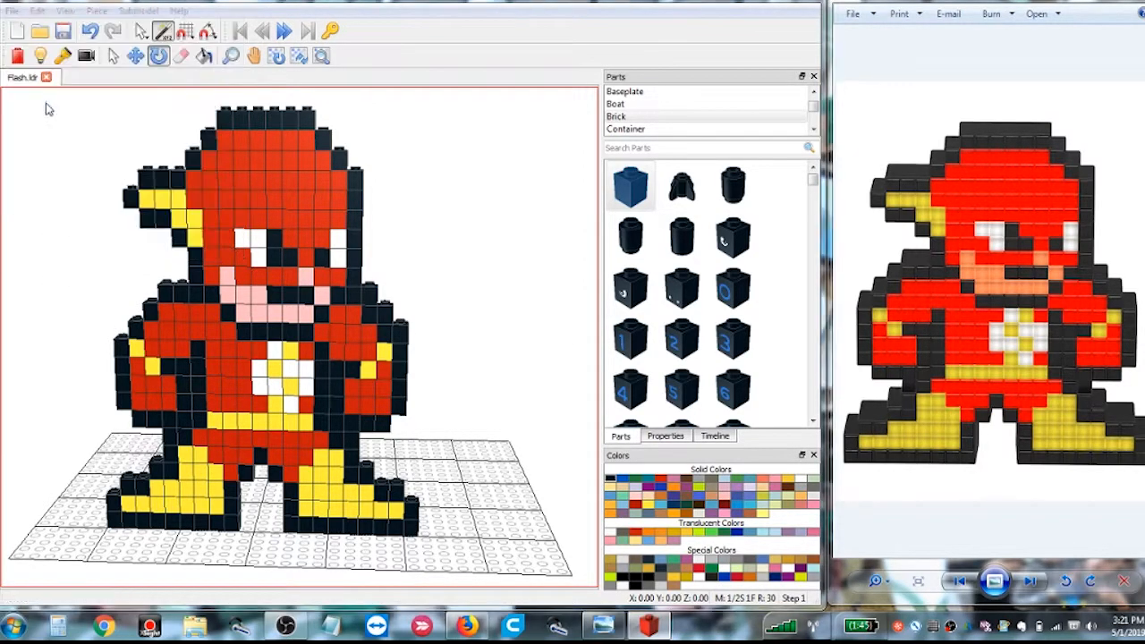
click(271, 101)
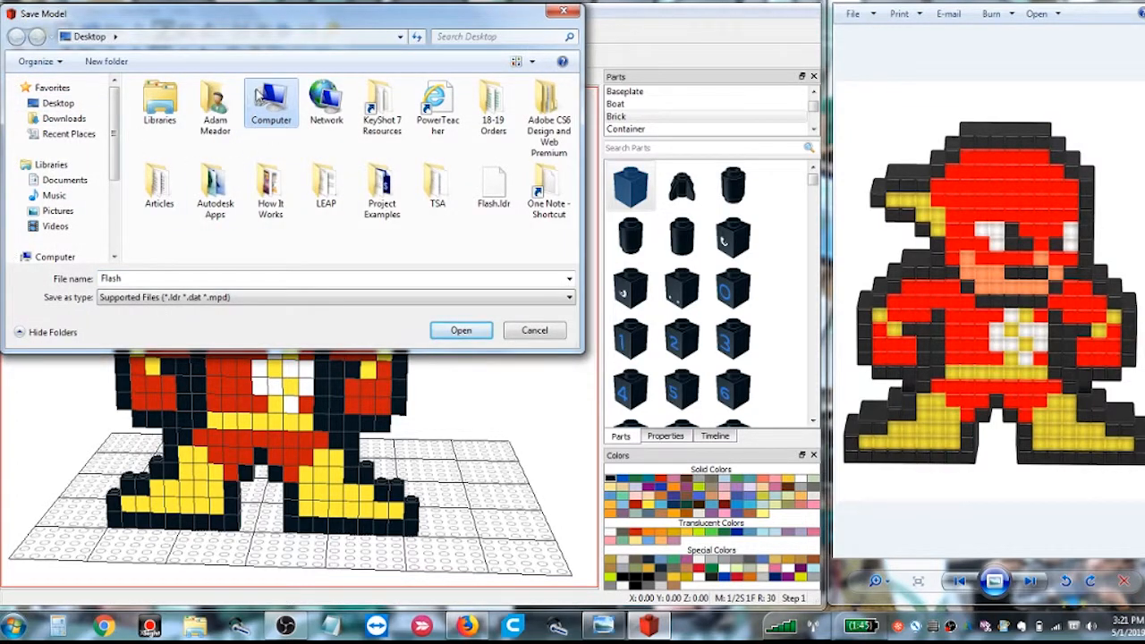
double_click(268, 114)
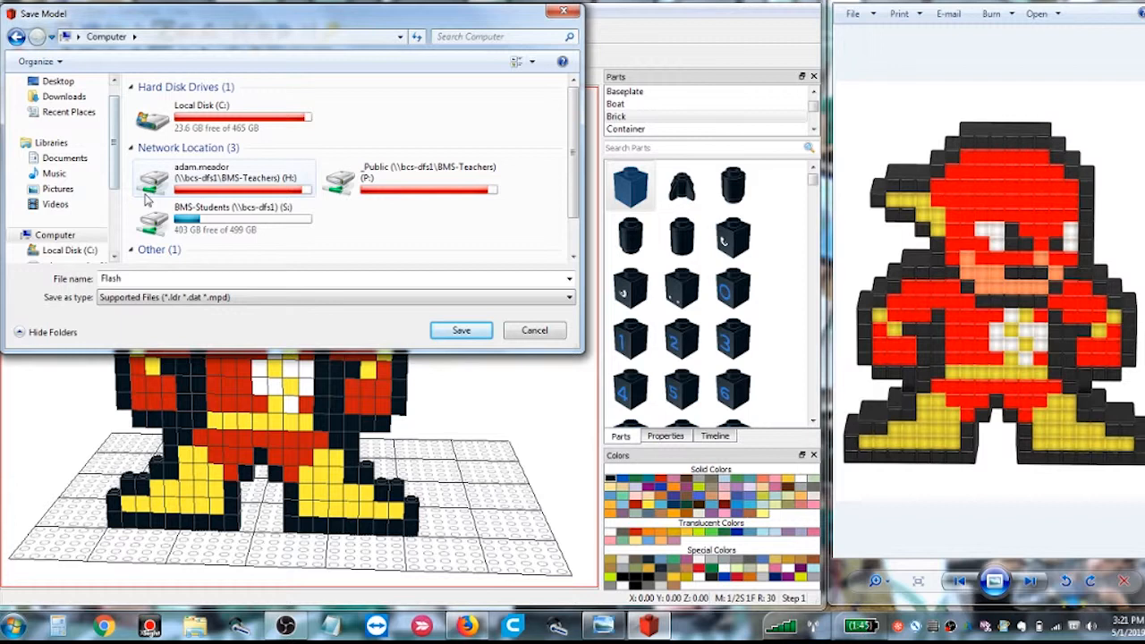
click(218, 185)
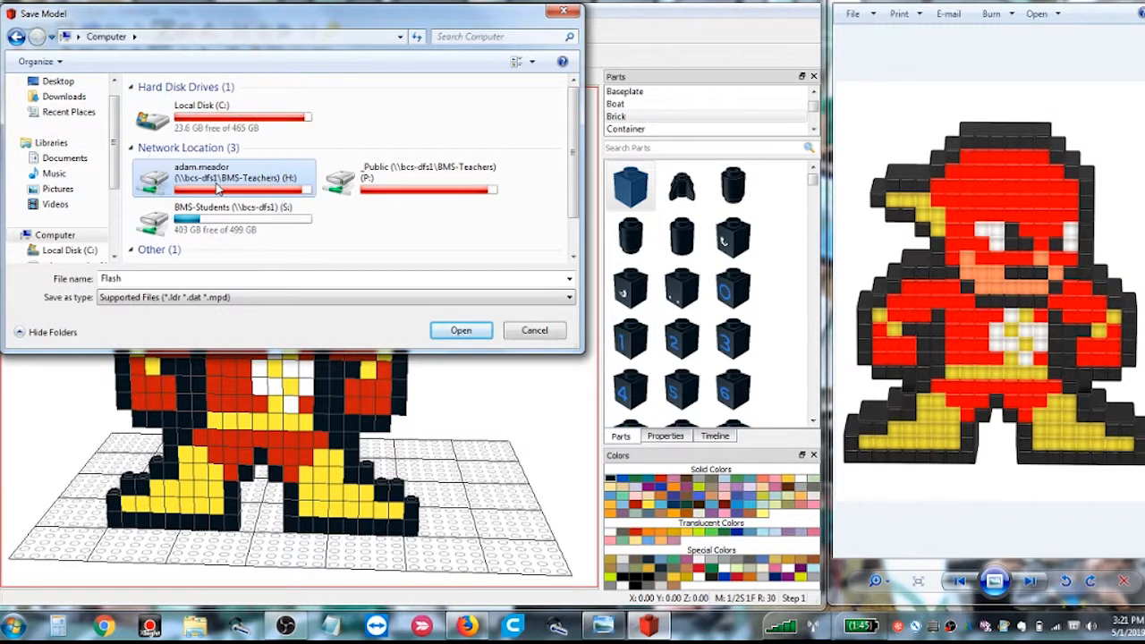
click(136, 278)
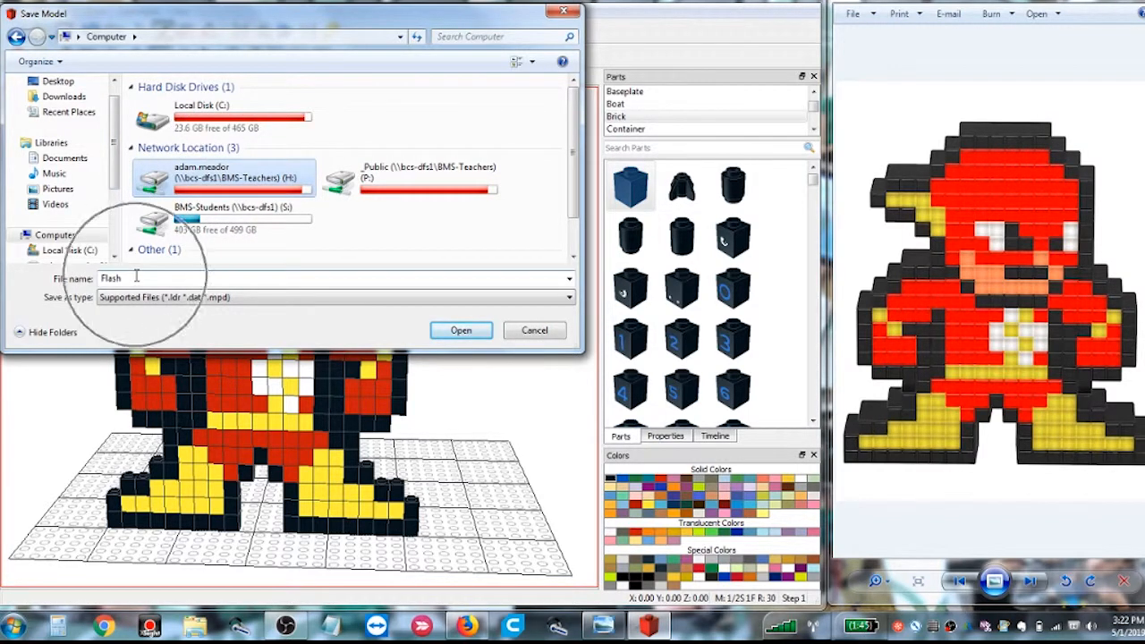
click(136, 277)
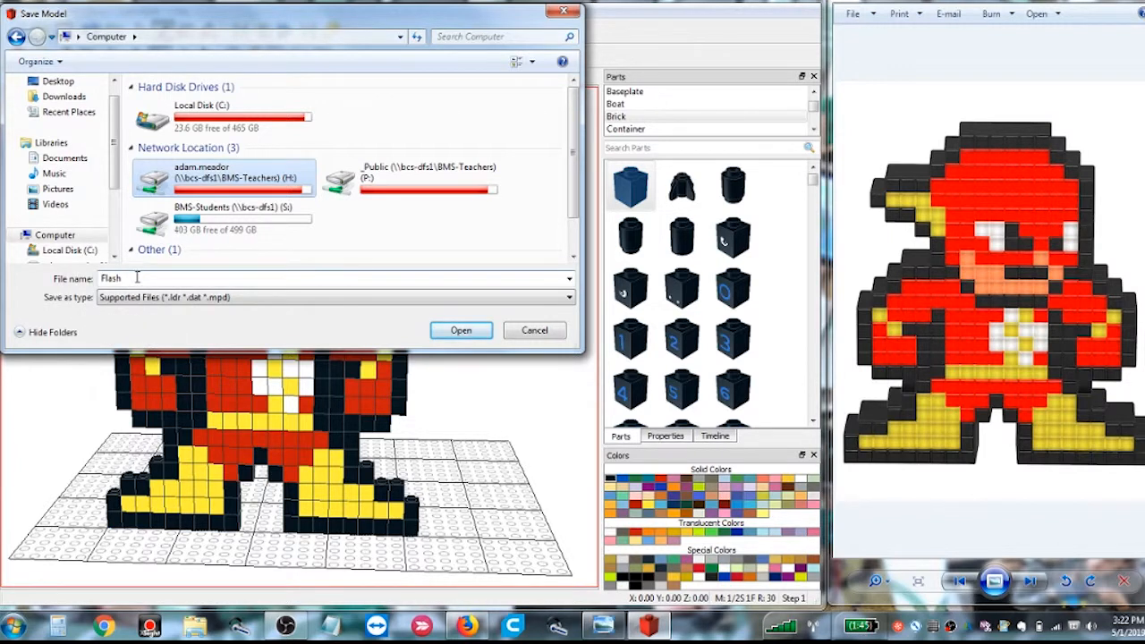